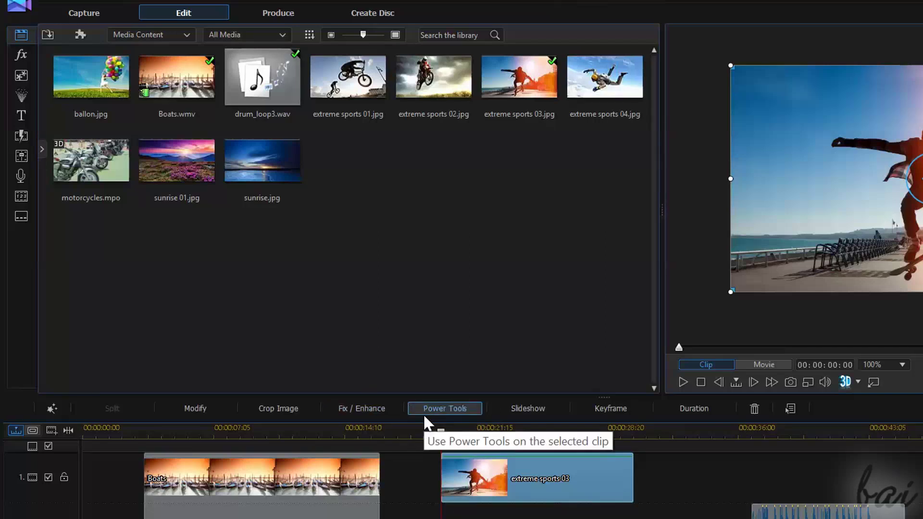
Enable Color Adjustment on extreme sports 03, test Vibrancy, and set Contrast to 69
{"action": "left_click", "coordinate": [373, 408]}
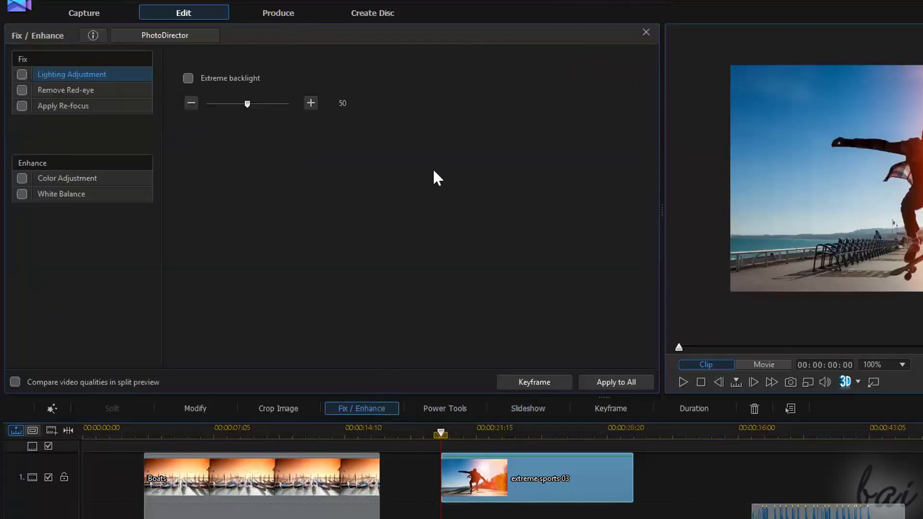
{"action": "left_click", "coordinate": [73, 178]}
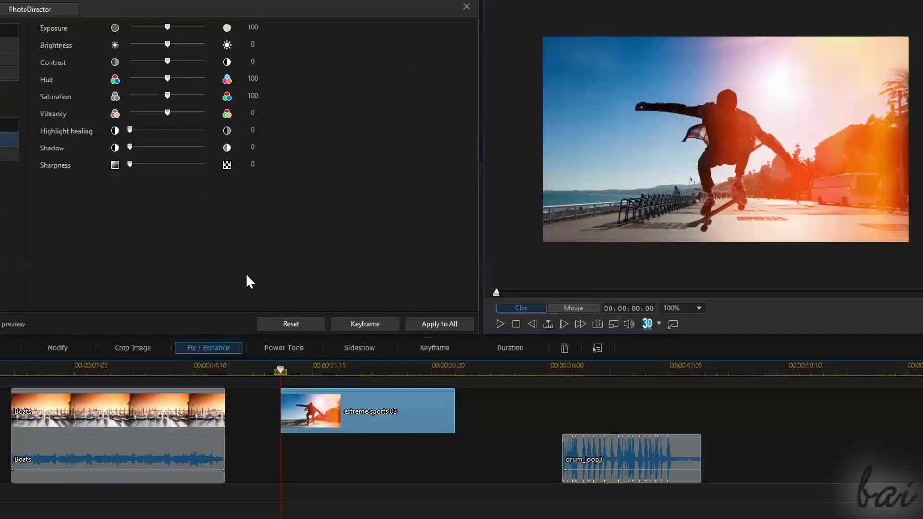
{"action": "mouse_move", "coordinate": [184, 118]}
{"action": "left_mouse_down"}
{"action": "mouse_move", "coordinate": [201, 129]}
{"action": "mouse_move", "coordinate": [165, 123]}
{"action": "left_mouse_up"}
{"action": "left_click_drag", "start_coordinate": [168, 60], "coordinate": [141, 77]}
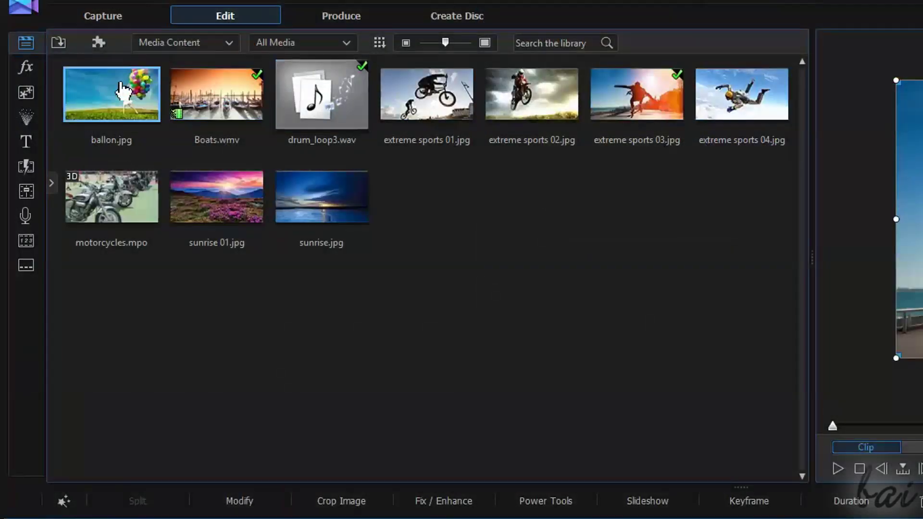
Switch to the video effects library and preview Beating, Bloom, Fireworks 2 and Focus
{"action": "left_click", "coordinate": [27, 68]}
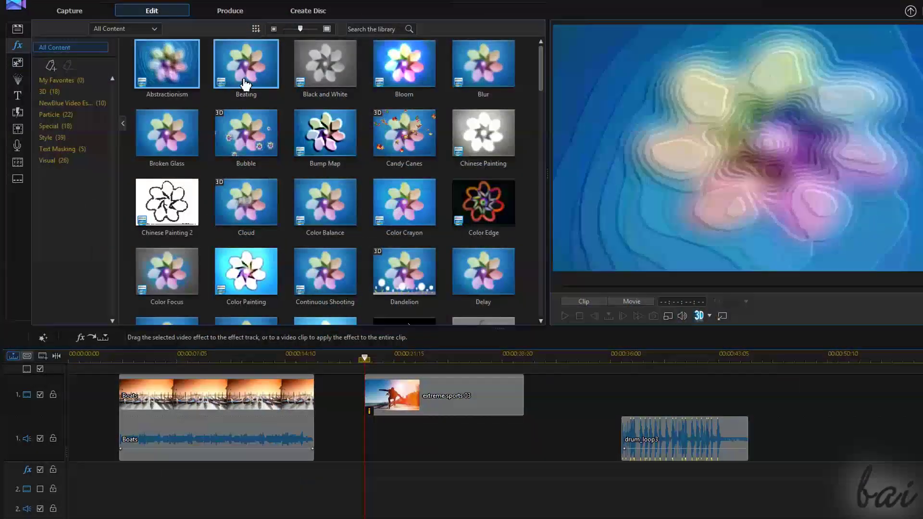
{"action": "left_click", "coordinate": [262, 82]}
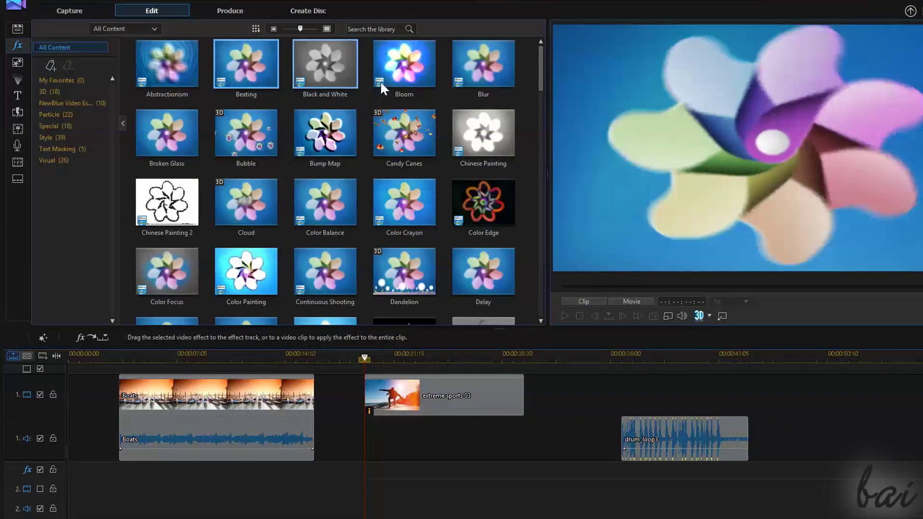
{"action": "left_click", "coordinate": [408, 82]}
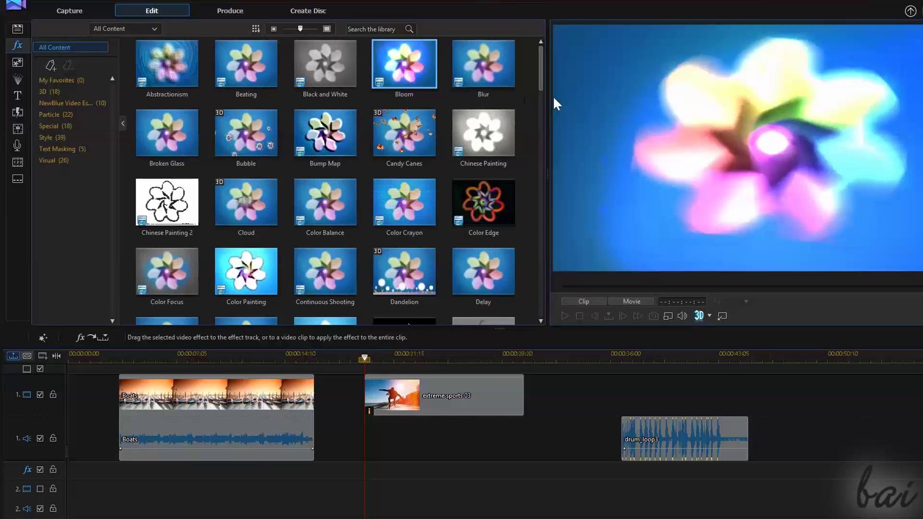
{"action": "left_click_drag", "start_coordinate": [538, 80], "coordinate": [546, 126]}
{"action": "left_click", "coordinate": [152, 208]}
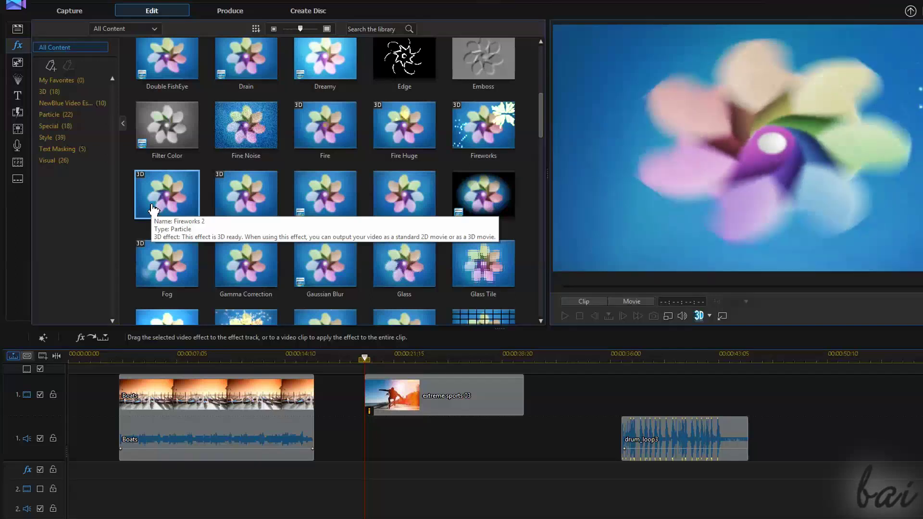
{"action": "left_click", "coordinate": [497, 208]}
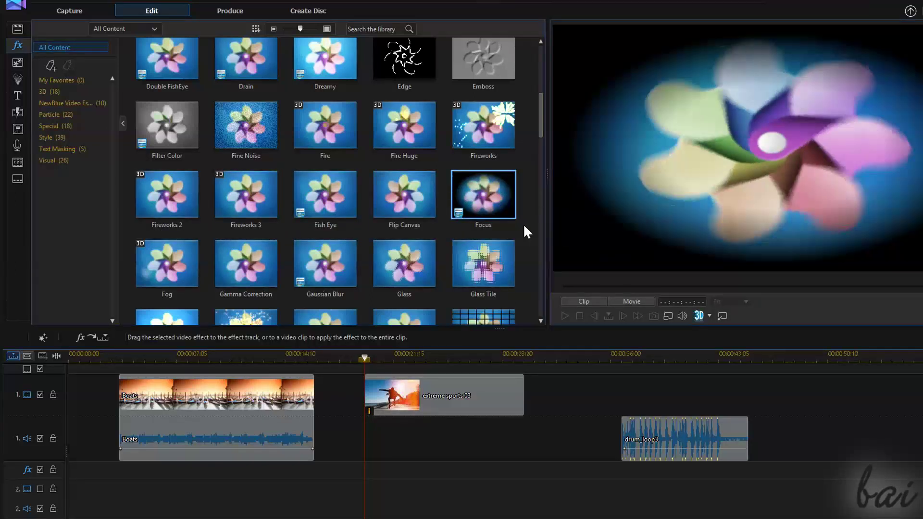
Apply Fireworks 2 to the extreme sports 03 clip and play it to check the fireworks
{"action": "left_click", "coordinate": [177, 211]}
{"action": "left_click_drag", "start_coordinate": [178, 212], "coordinate": [378, 381]}
{"action": "left_click", "coordinate": [564, 316]}
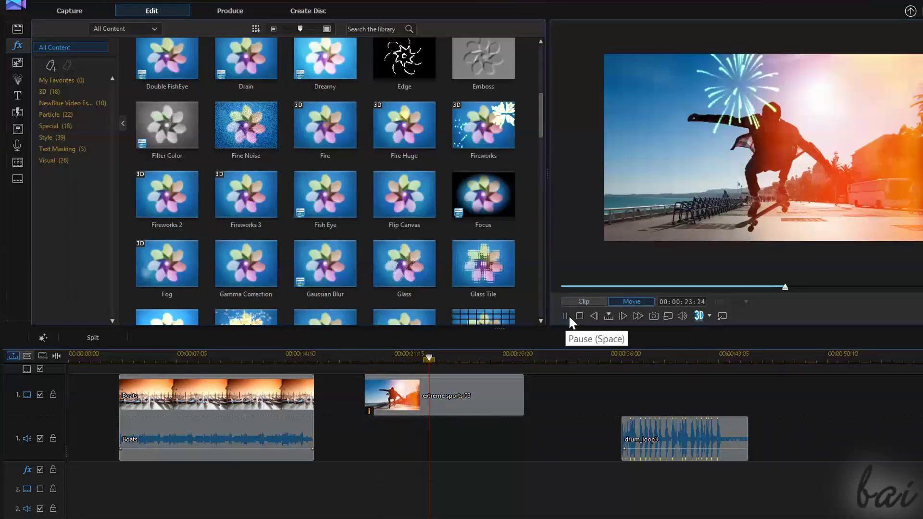
{"action": "left_click", "coordinate": [570, 316]}
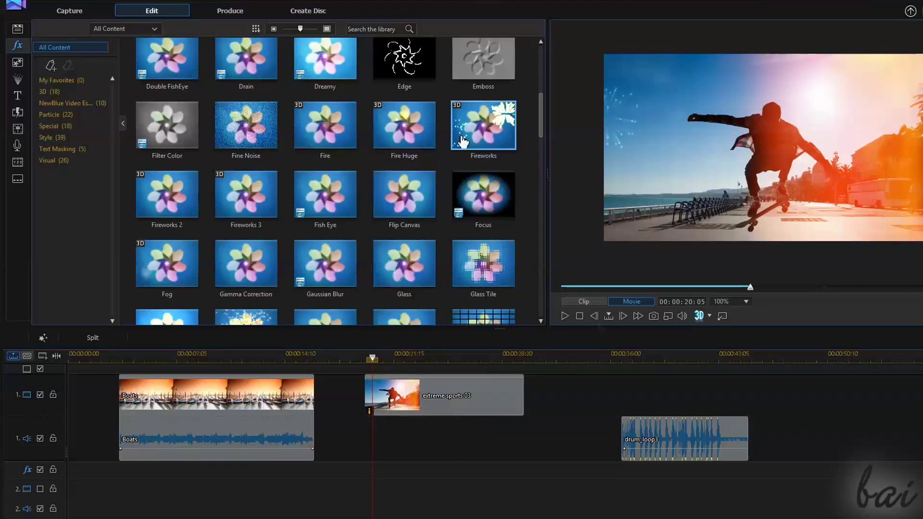
Add Focus to the same clip, preview both effects, then park the playhead inside it
{"action": "left_click_drag", "start_coordinate": [480, 267], "coordinate": [403, 391]}
{"action": "left_click", "coordinate": [566, 317]}
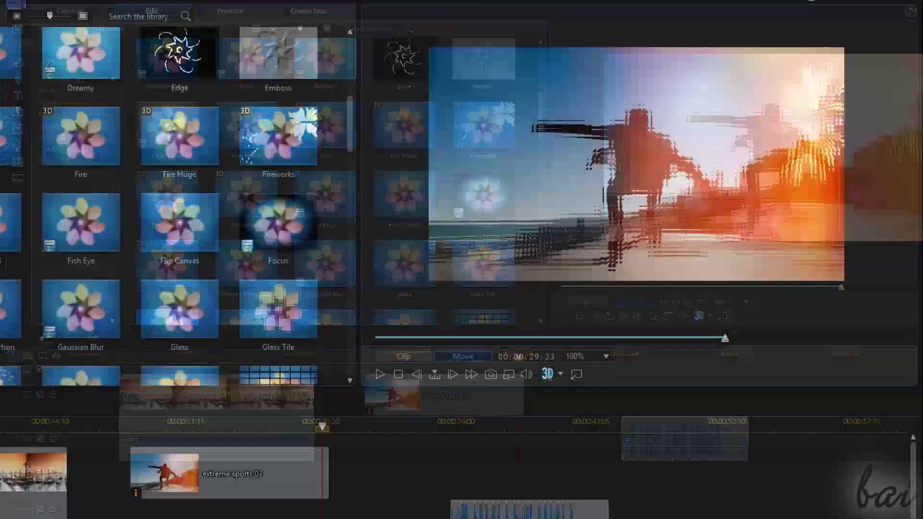
{"action": "left_click", "coordinate": [566, 318]}
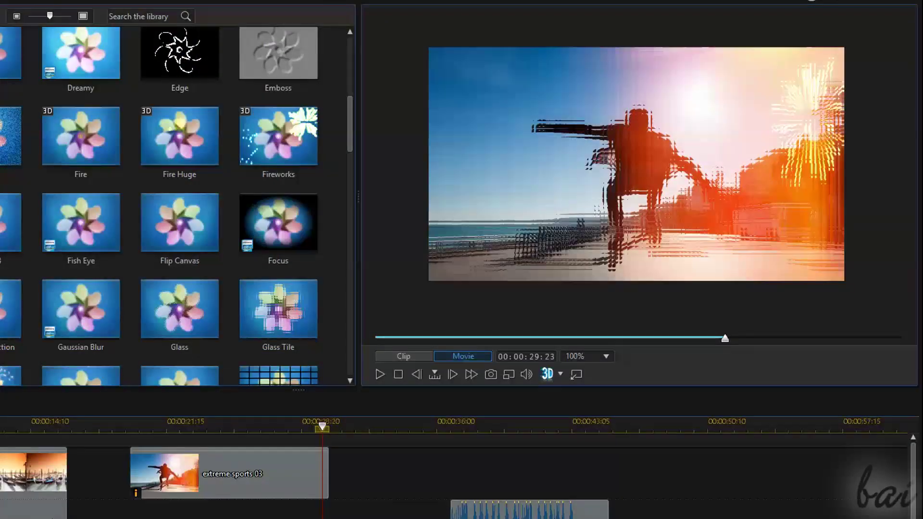
{"action": "key", "text": "ctrl+slash"}
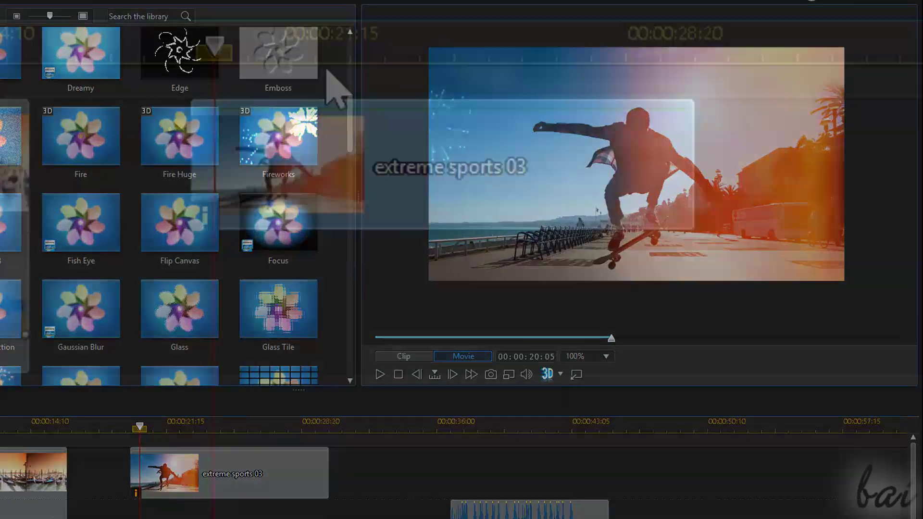
{"action": "left_click_drag", "start_coordinate": [139, 427], "coordinate": [185, 428]}
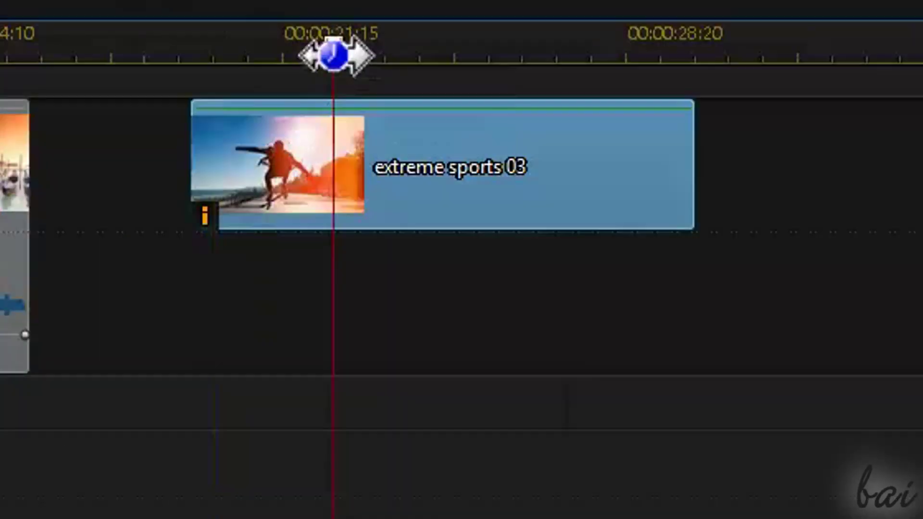
{"action": "mouse_move", "coordinate": [192, 220]}
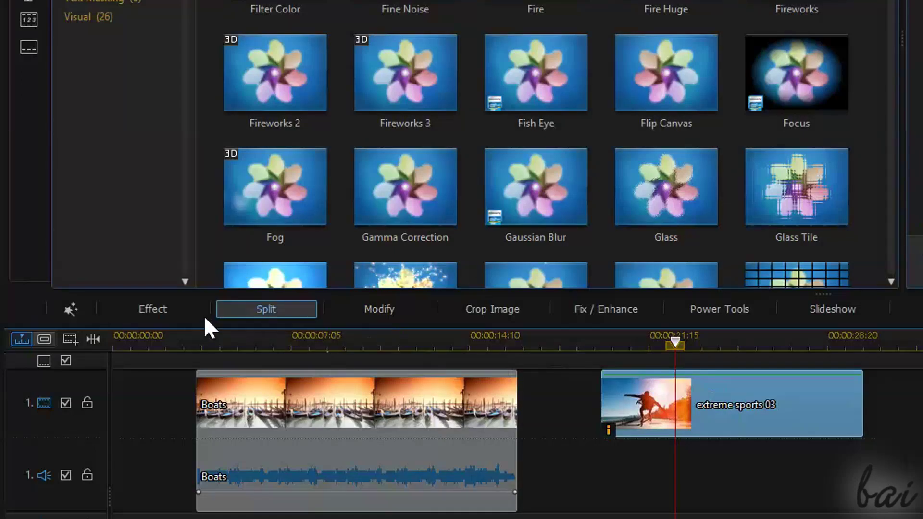
Open the clip's Effect Settings and toggle Focus off and on to compare
{"action": "left_click", "coordinate": [145, 309]}
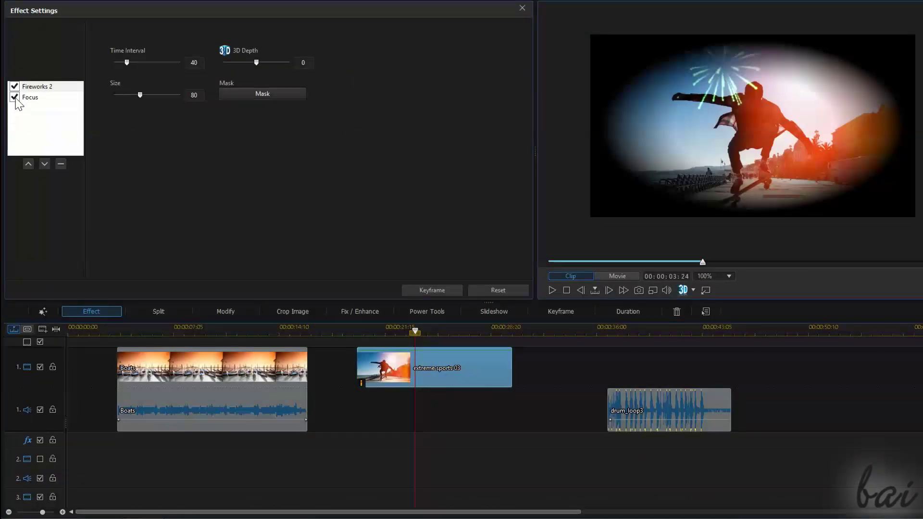
{"action": "left_click", "coordinate": [14, 97]}
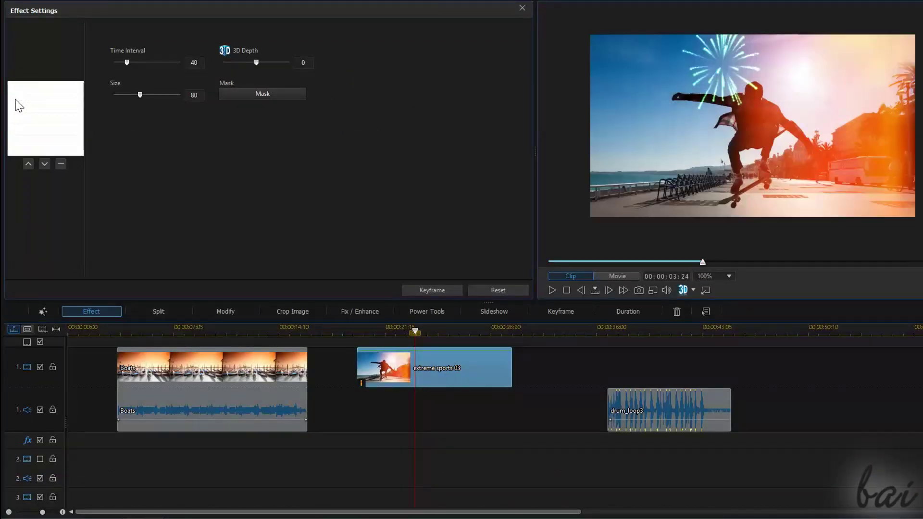
{"action": "left_click", "coordinate": [15, 98]}
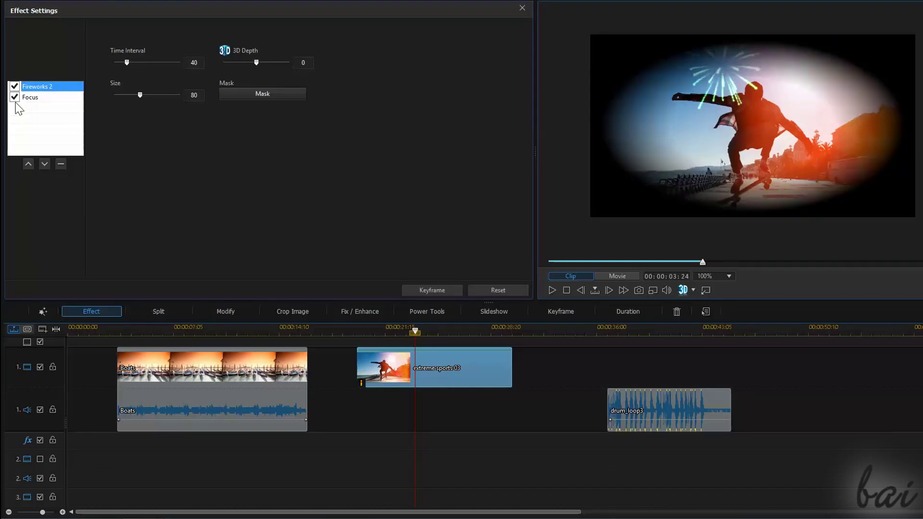
{"action": "left_click", "coordinate": [15, 98]}
{"action": "left_click", "coordinate": [14, 97]}
Try moving Fireworks 2 down and up the effect order, finishing with it above Focus
{"action": "left_click", "coordinate": [17, 102]}
{"action": "left_click", "coordinate": [40, 88]}
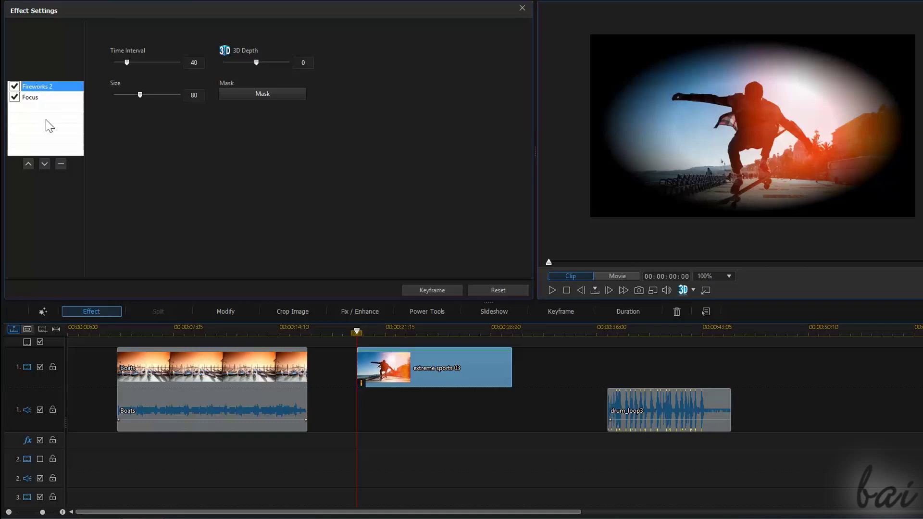
{"action": "left_click", "coordinate": [44, 164]}
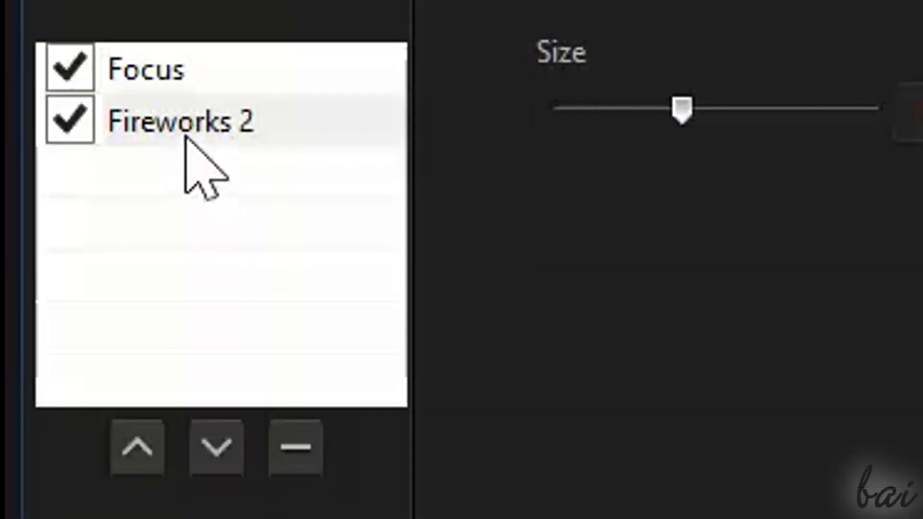
{"action": "left_click", "coordinate": [184, 123]}
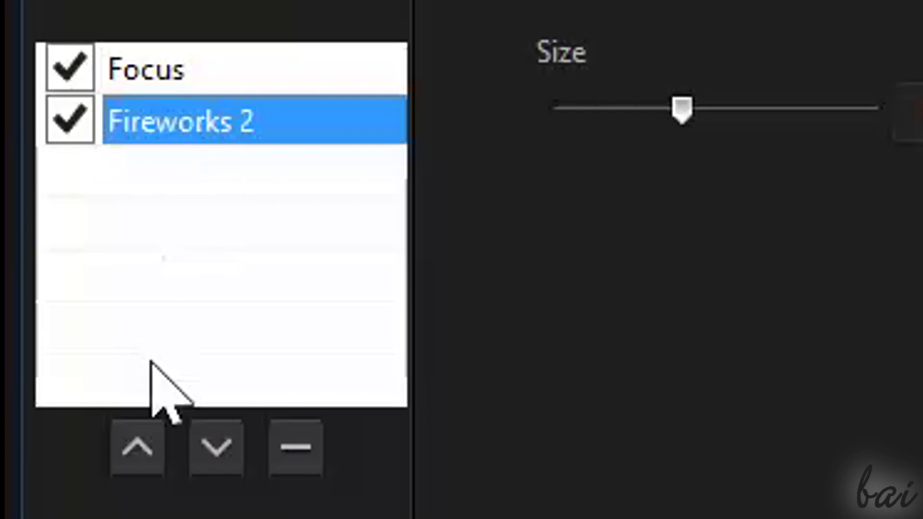
{"action": "left_click", "coordinate": [161, 470]}
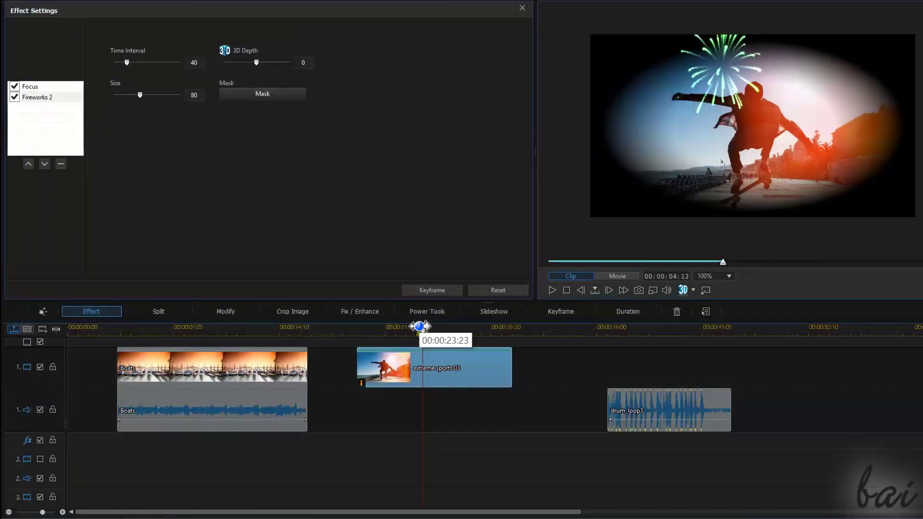
{"action": "left_click_drag", "start_coordinate": [419, 327], "coordinate": [415, 327]}
{"action": "left_click", "coordinate": [38, 98]}
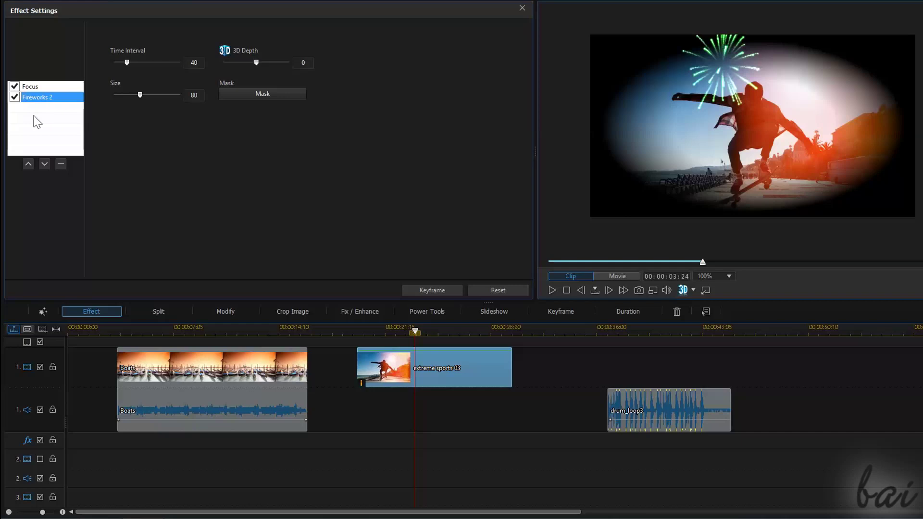
{"action": "left_click", "coordinate": [29, 164]}
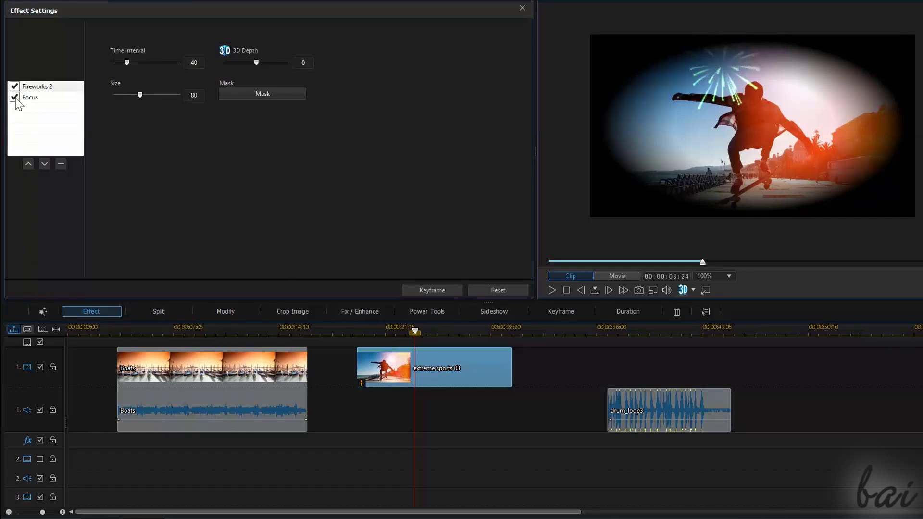
Move Focus above Fireworks 2 and widen its oval to width 127, height 95
{"action": "left_click", "coordinate": [39, 97]}
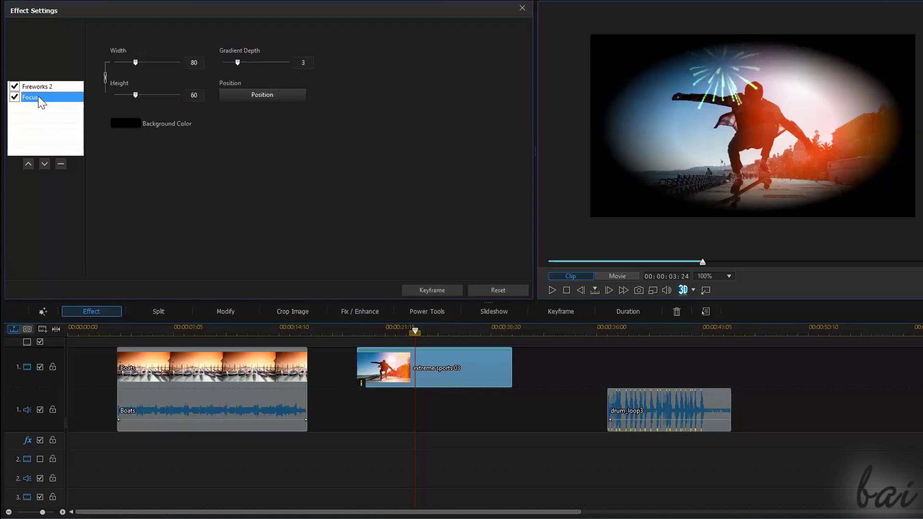
{"action": "left_click", "coordinate": [60, 164]}
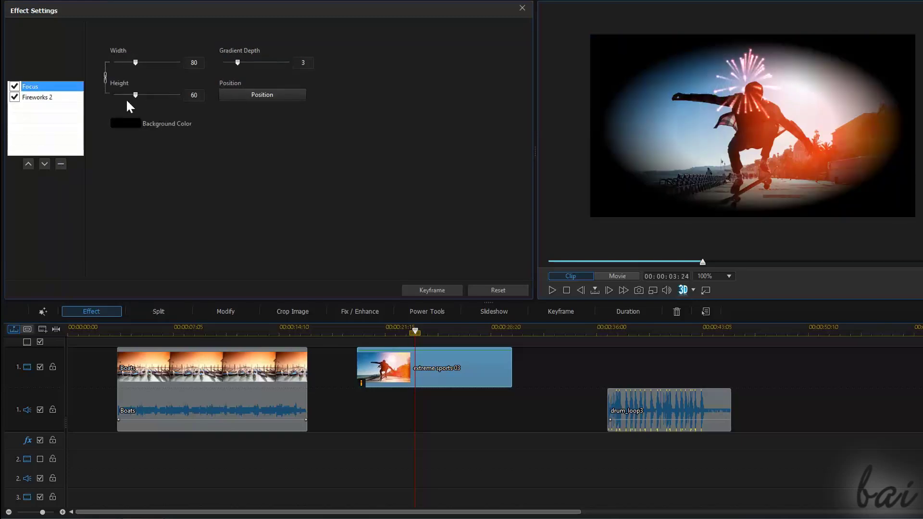
{"action": "left_click_drag", "start_coordinate": [154, 63], "coordinate": [136, 62]}
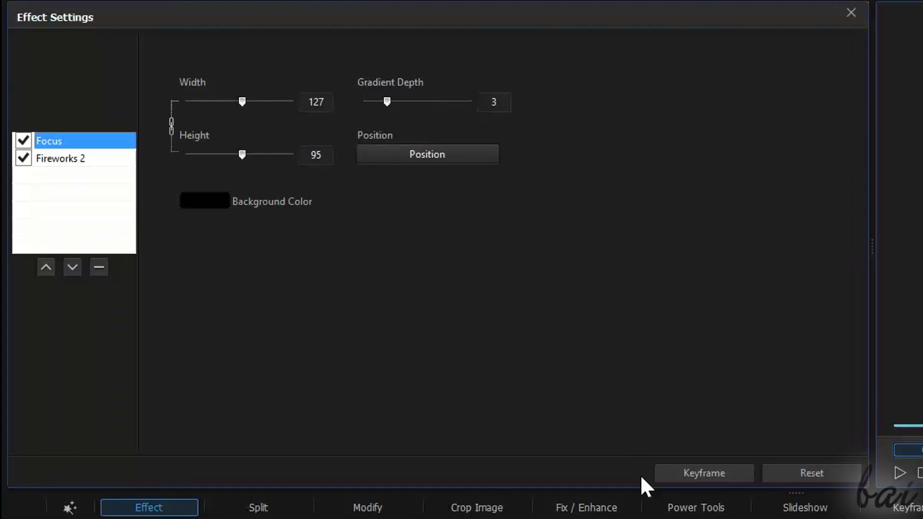
Open Keyframe settings and expand the Focus effect's keyframe attributes
{"action": "left_click", "coordinate": [687, 473]}
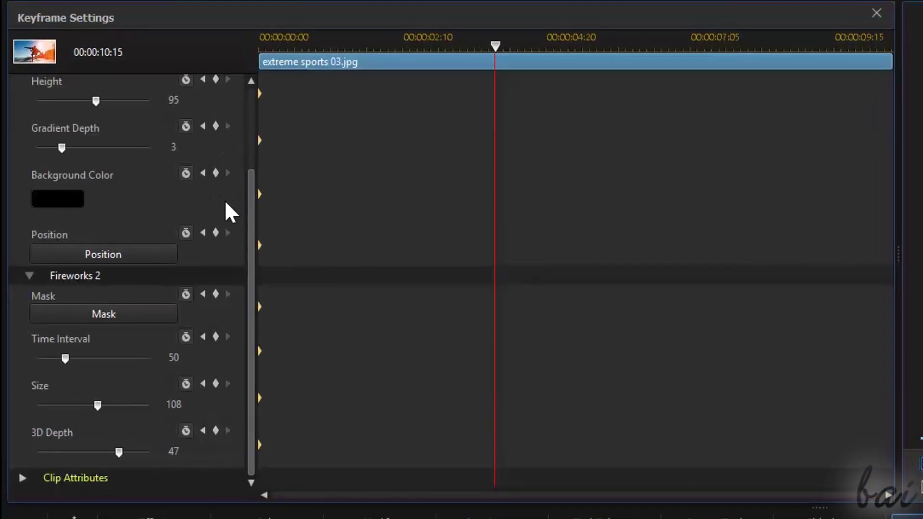
{"action": "left_click", "coordinate": [20, 478]}
{"action": "left_click", "coordinate": [24, 82]}
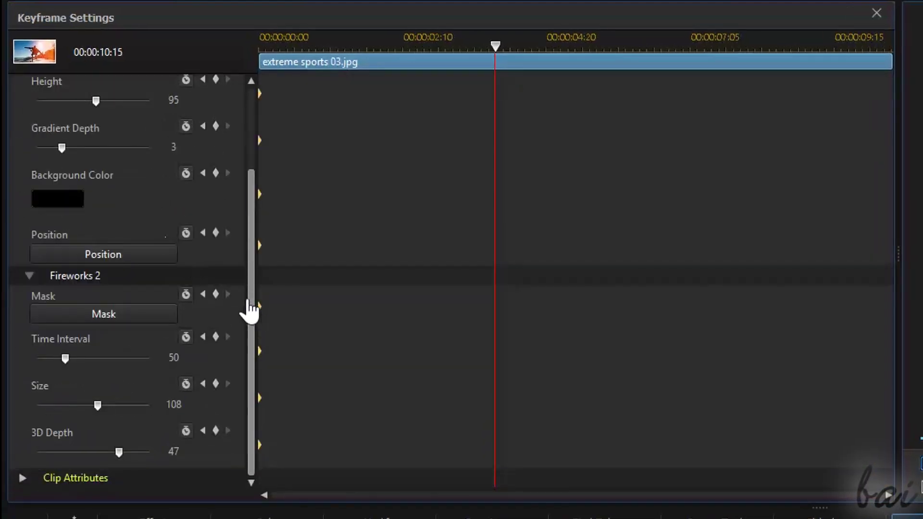
{"action": "left_click_drag", "start_coordinate": [249, 309], "coordinate": [253, 214]}
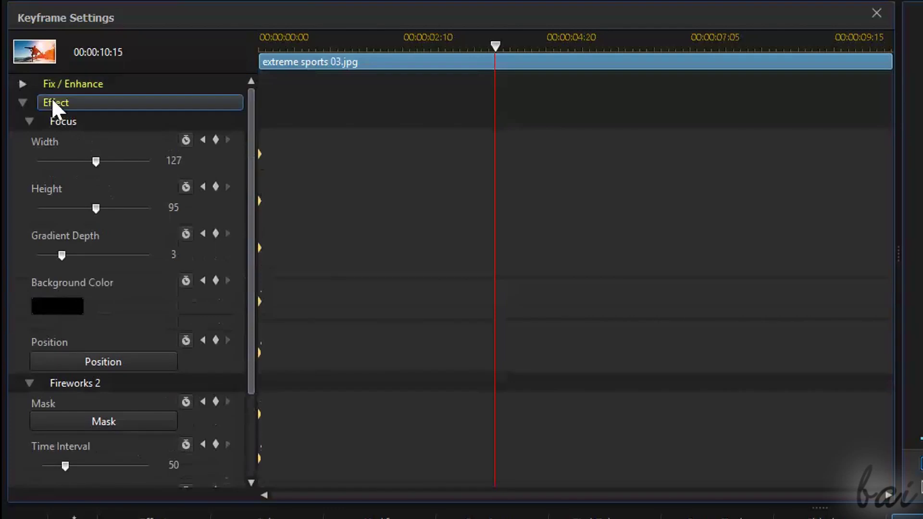
{"action": "left_click", "coordinate": [23, 102]}
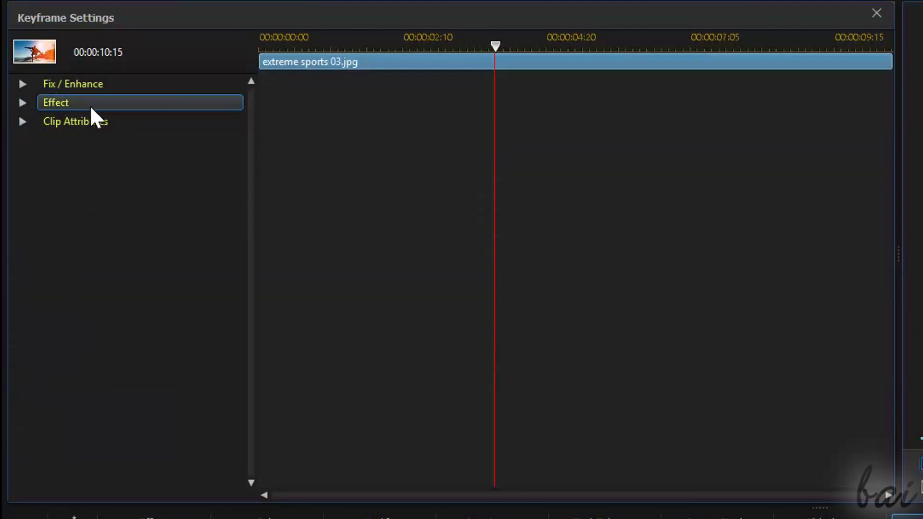
{"action": "left_click", "coordinate": [22, 102]}
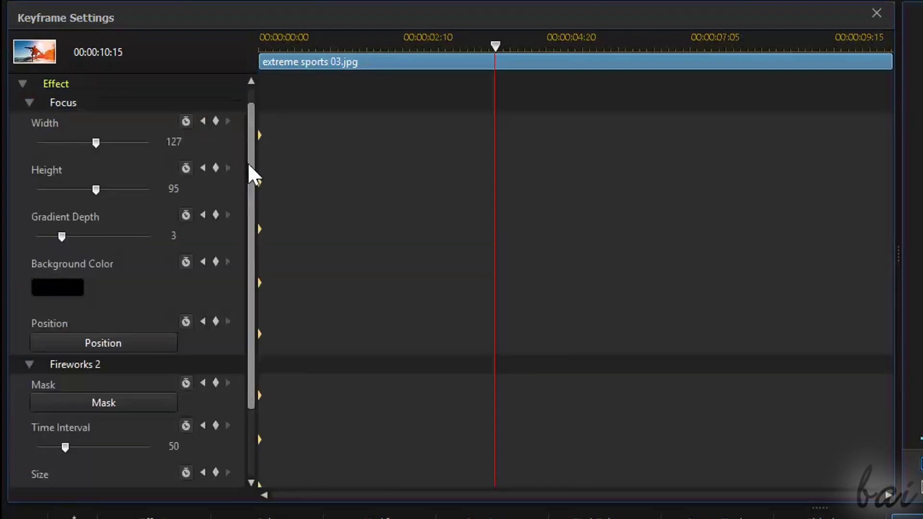
{"action": "left_click_drag", "start_coordinate": [248, 163], "coordinate": [244, 140]}
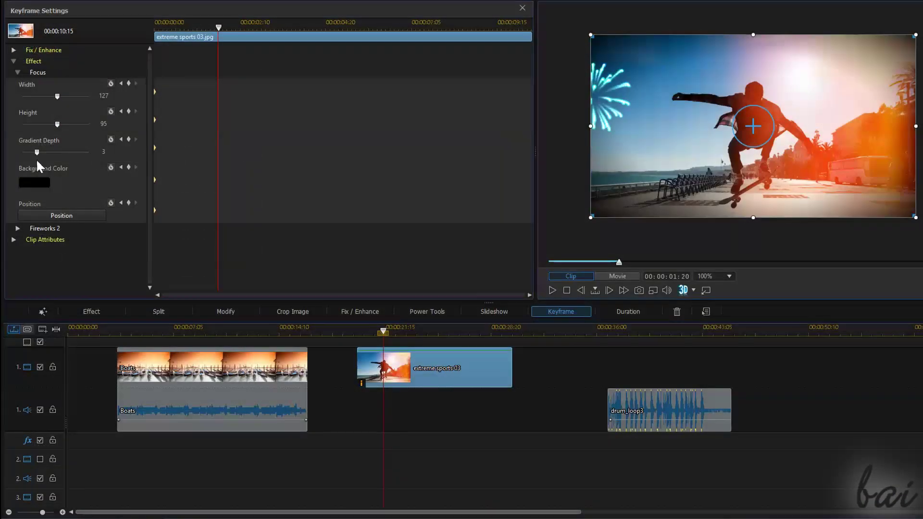
Keyframe Gradient Depth at 9, then 1 at 00:00:04:20, and preview from the start
{"action": "left_click_drag", "start_coordinate": [37, 153], "coordinate": [67, 153]}
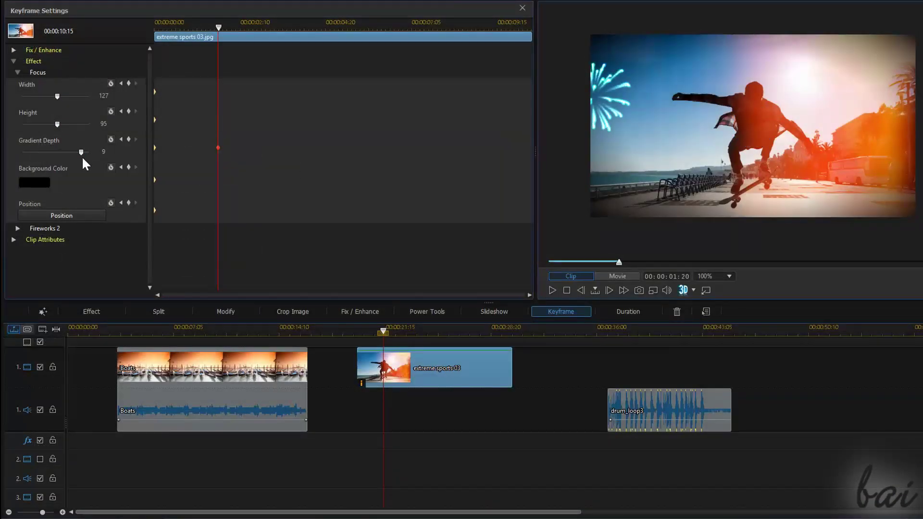
{"action": "left_click_drag", "start_coordinate": [80, 152], "coordinate": [88, 153]}
{"action": "left_click_drag", "start_coordinate": [219, 28], "coordinate": [330, 30]}
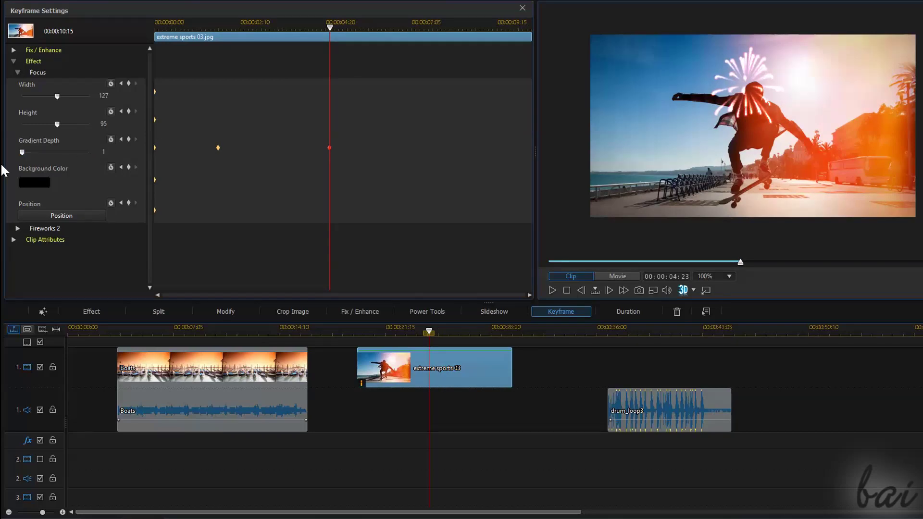
{"action": "left_click", "coordinate": [571, 311]}
{"action": "left_click", "coordinate": [551, 290]}
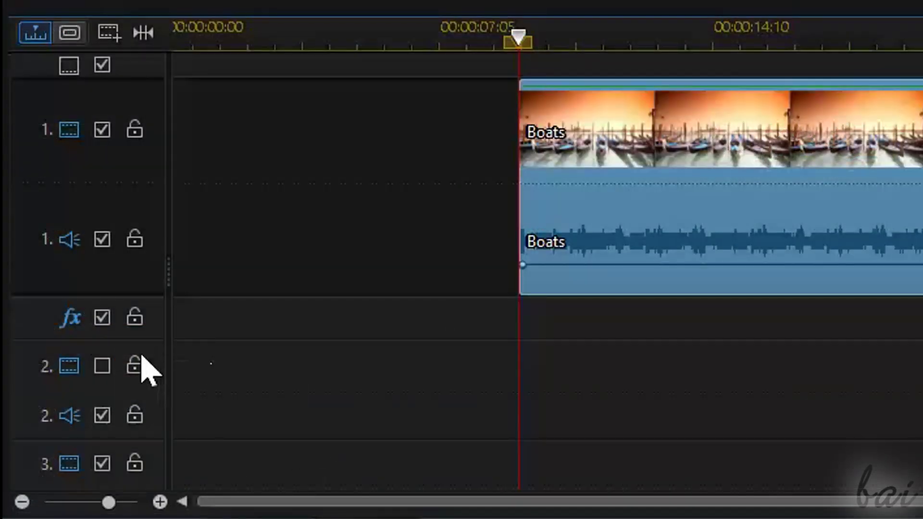
Enlarge the effect track, add Glass Tile, stretch it to 00:00:13:12 and reposition it
{"action": "left_click_drag", "start_coordinate": [154, 340], "coordinate": [189, 422]}
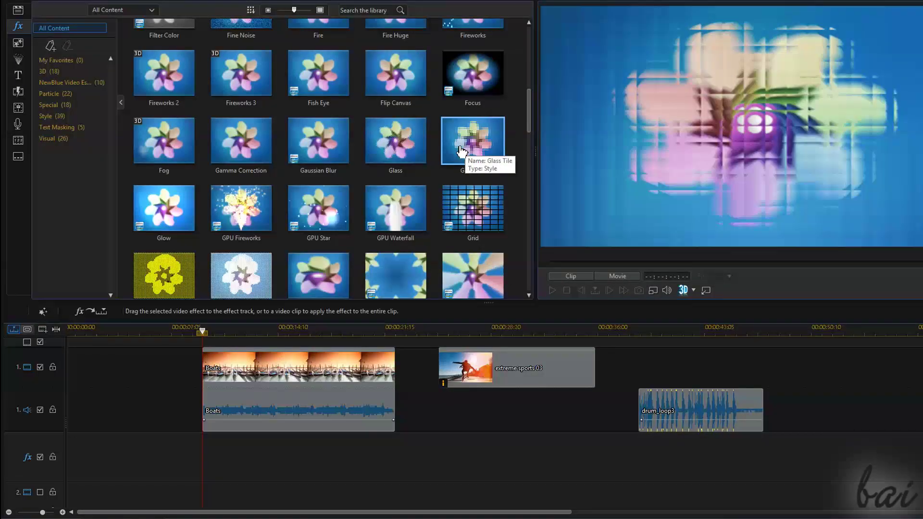
{"action": "left_click_drag", "start_coordinate": [466, 150], "coordinate": [112, 465]}
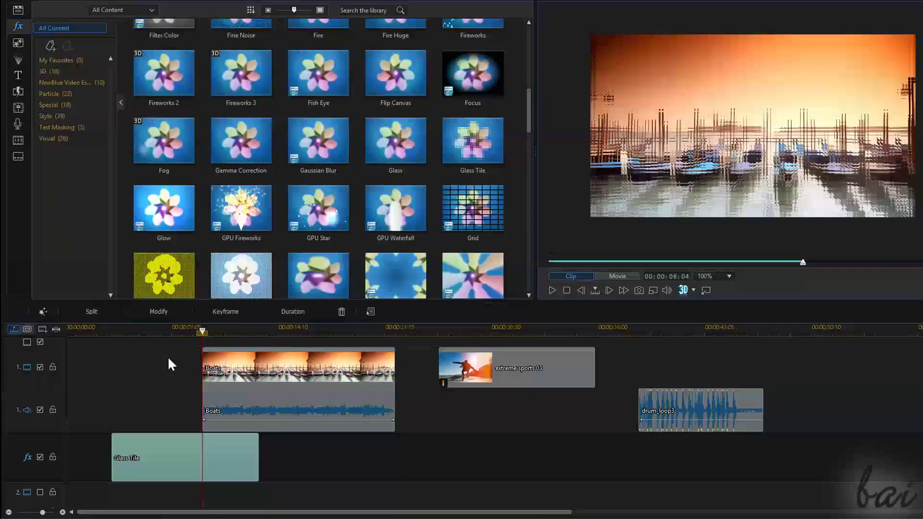
{"action": "left_click_drag", "start_coordinate": [259, 459], "coordinate": [763, 382]}
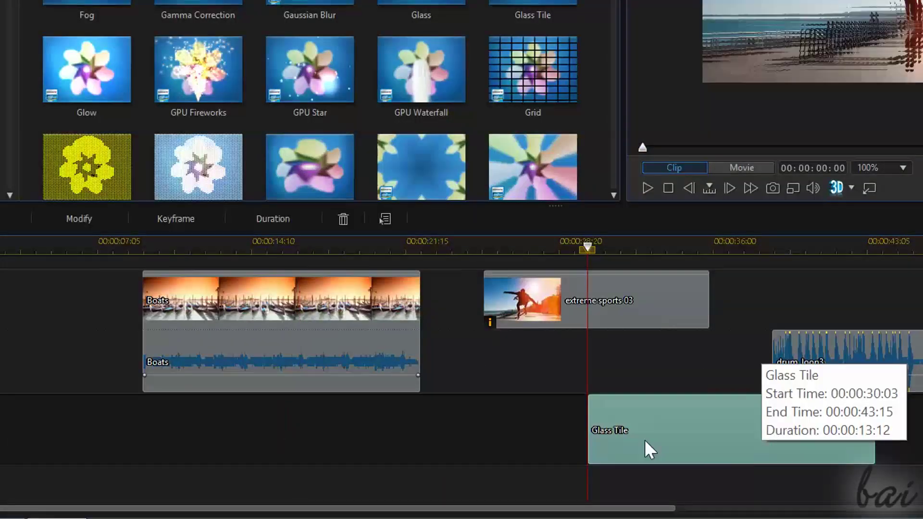
{"action": "left_click_drag", "start_coordinate": [650, 449], "coordinate": [296, 439]}
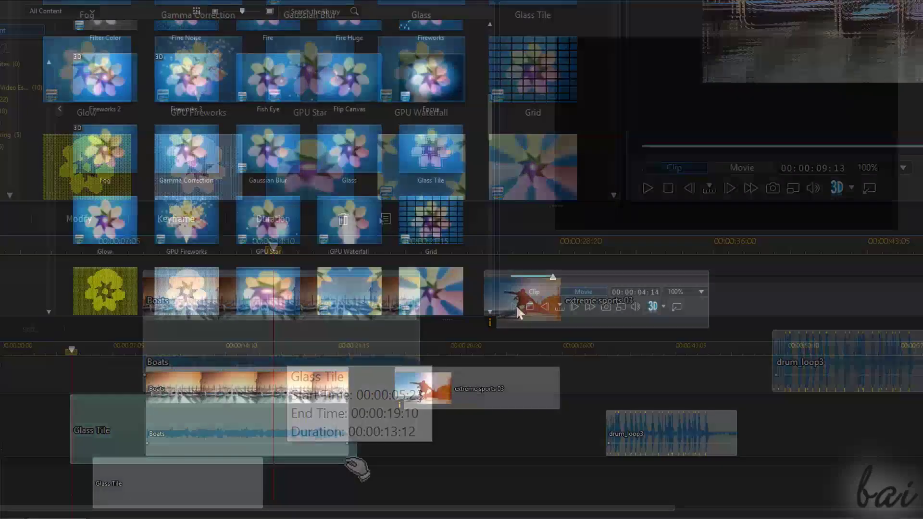
Play the timeline to preview Glass Tile over Boats with the extreme sports 03 inset
{"action": "left_click", "coordinate": [516, 305]}
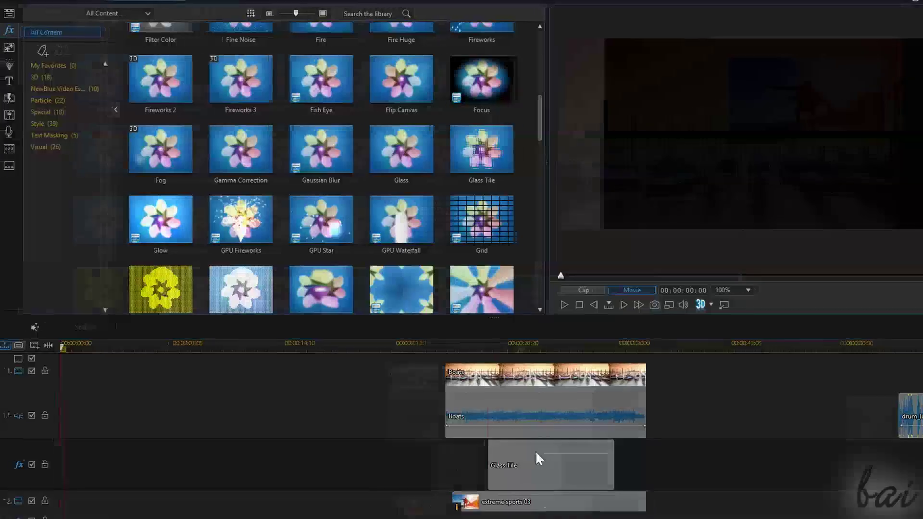
Open the Glass Tile clip's settings and raise its Degree to 157
{"action": "left_click", "coordinate": [477, 466]}
{"action": "double_click", "coordinate": [548, 461]}
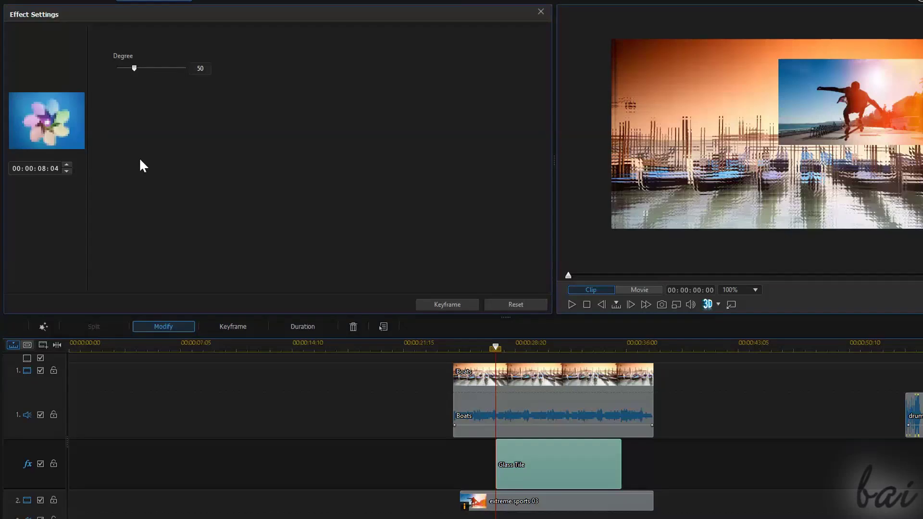
{"action": "left_click_drag", "start_coordinate": [131, 68], "coordinate": [174, 66]}
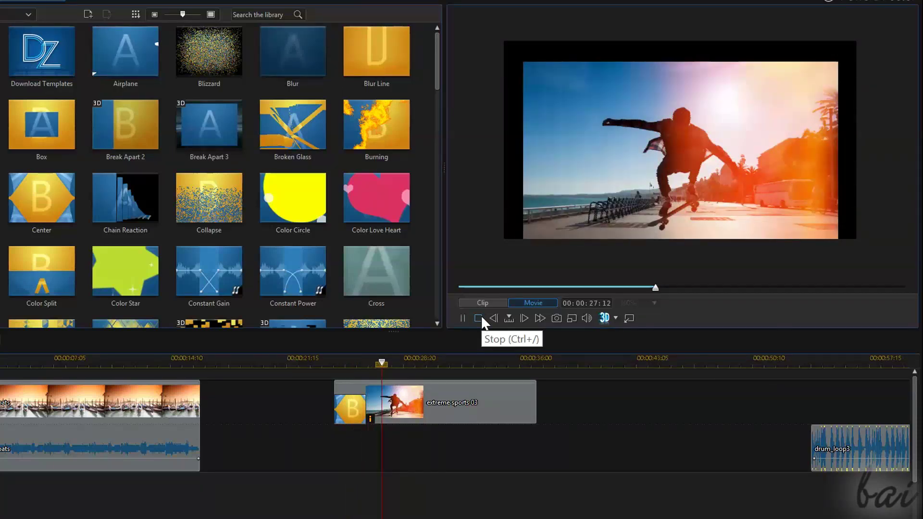
Stop playback, set the playhead to 00:00:25:14, and zoom the timeline around extreme sports 03
{"action": "left_click", "coordinate": [481, 315]}
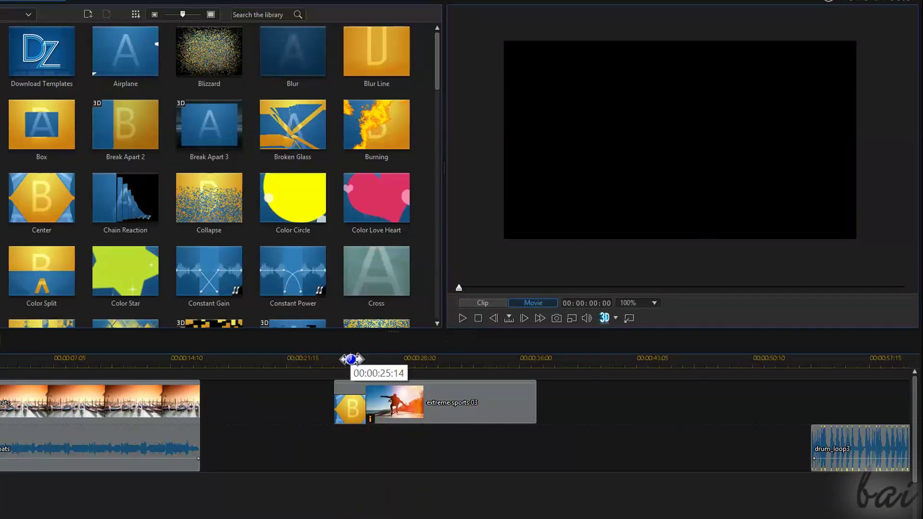
{"action": "left_click", "coordinate": [351, 360]}
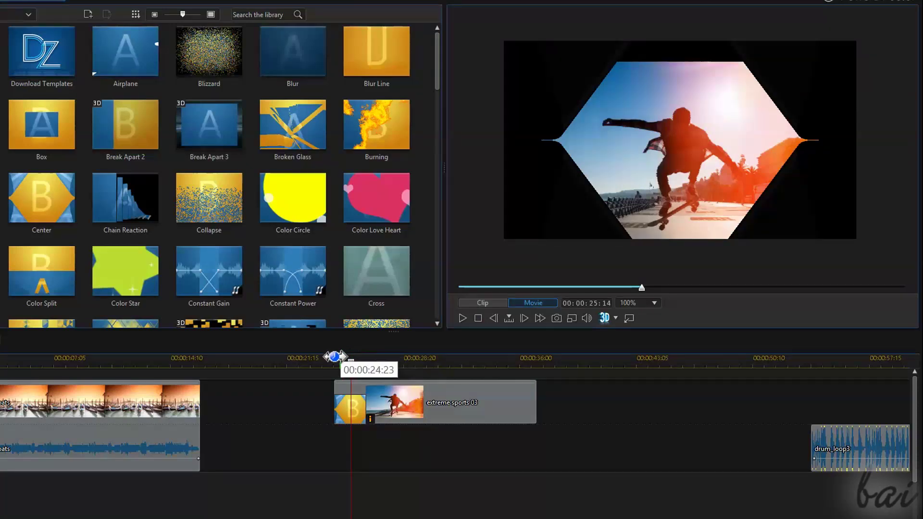
{"action": "left_click_drag", "start_coordinate": [335, 356], "coordinate": [702, 378]}
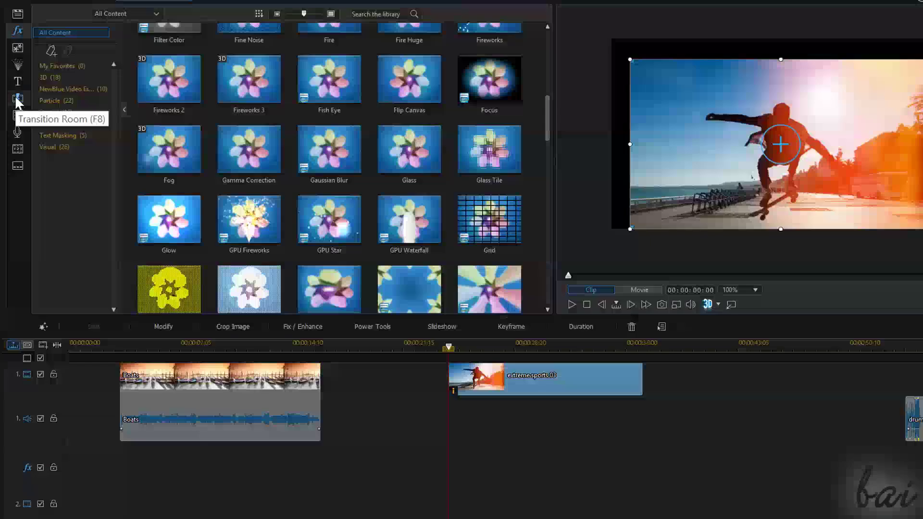
Put a Broken Glass transition at the start of extreme sports 03 (00:00:24:13–00:00:26:12) and preview it
{"action": "left_click", "coordinate": [16, 98]}
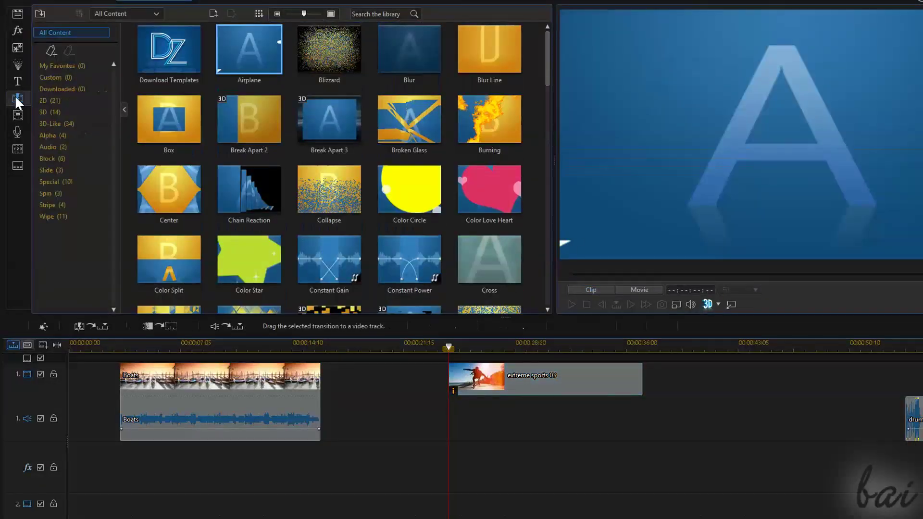
{"action": "left_click", "coordinate": [409, 134]}
{"action": "left_click_drag", "start_coordinate": [414, 118], "coordinate": [435, 289]}
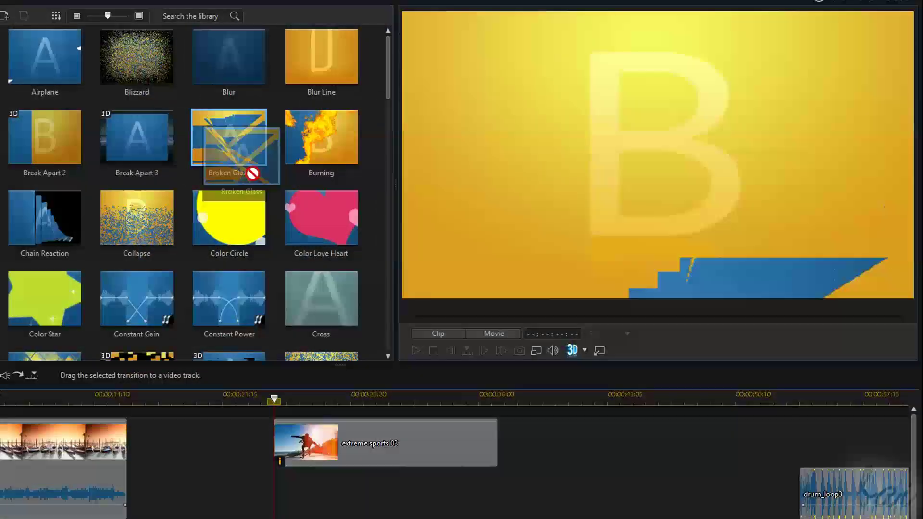
{"action": "left_click_drag", "start_coordinate": [258, 333], "coordinate": [289, 440]}
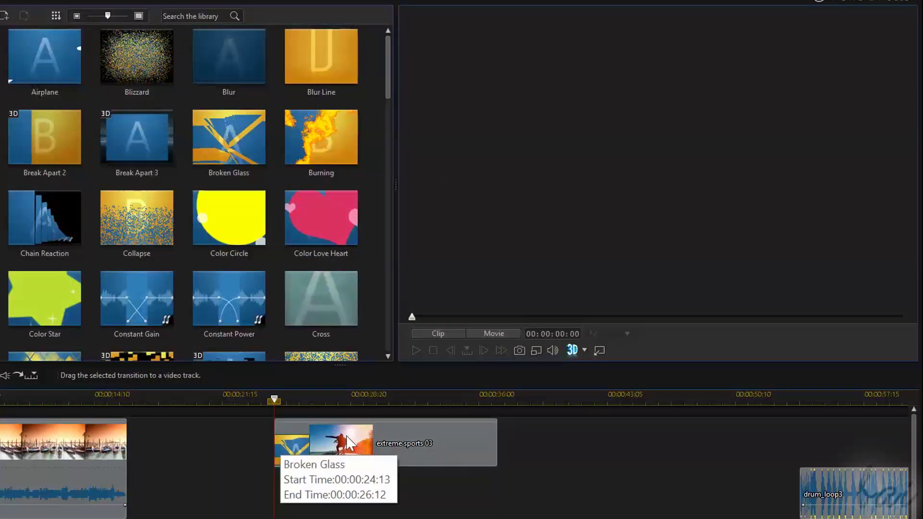
{"action": "left_click", "coordinate": [414, 350]}
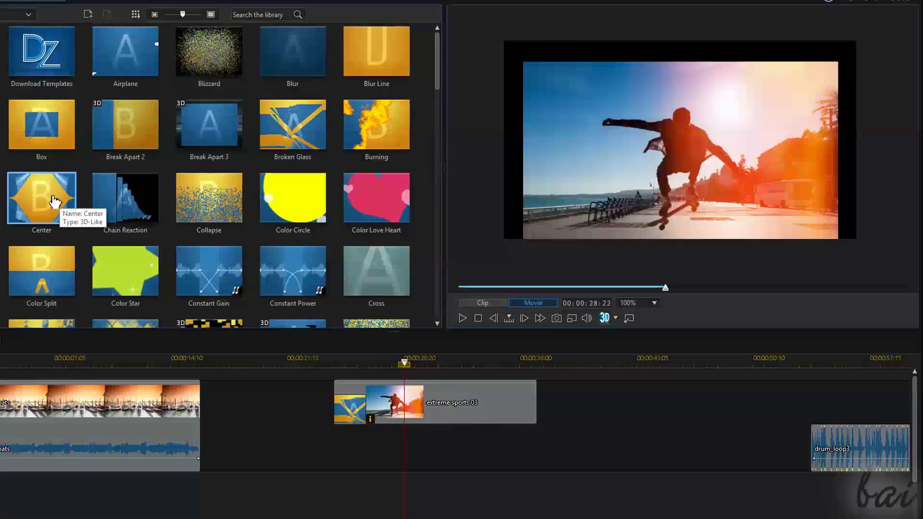
Swap Broken Glass for the Center transition, stretch it to about 5 seconds, and play it back
{"action": "left_click_drag", "start_coordinate": [61, 201], "coordinate": [348, 420]}
{"action": "left_click", "coordinate": [462, 318]}
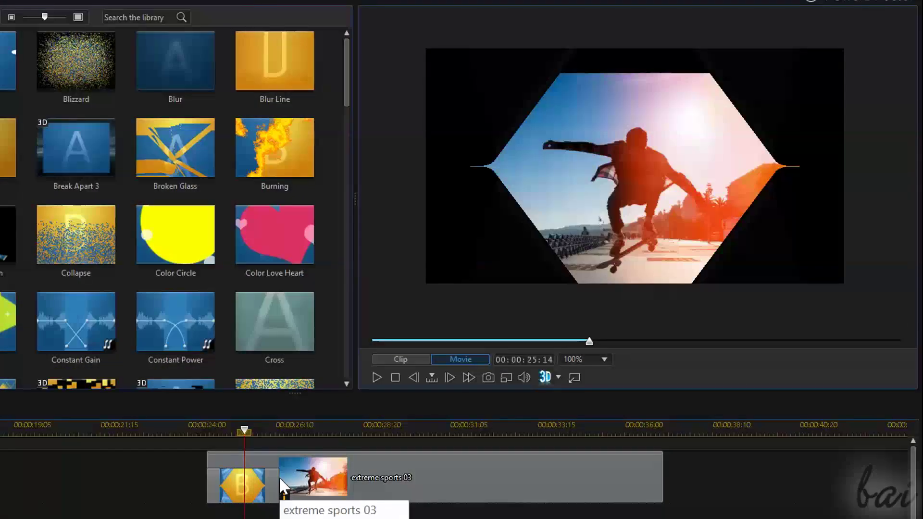
{"action": "left_click", "coordinate": [262, 477]}
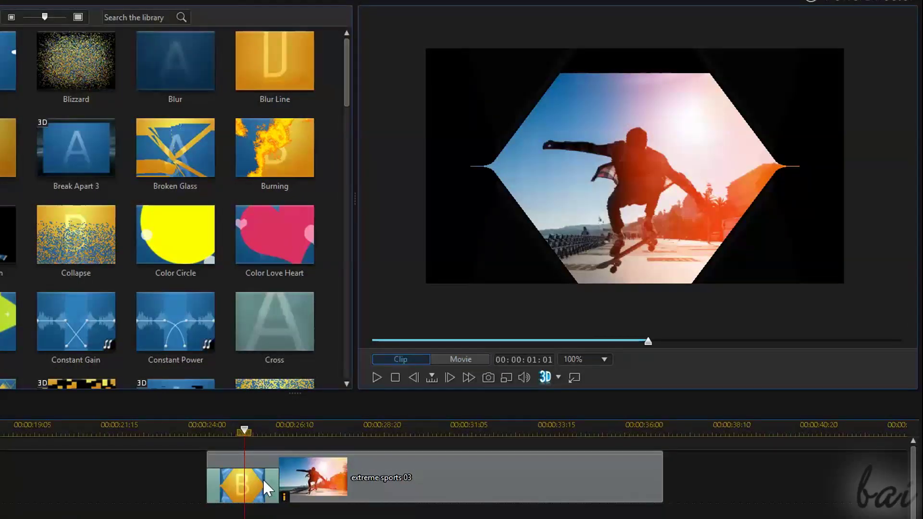
{"action": "left_click_drag", "start_coordinate": [278, 483], "coordinate": [393, 507]}
{"action": "left_click", "coordinate": [378, 378]}
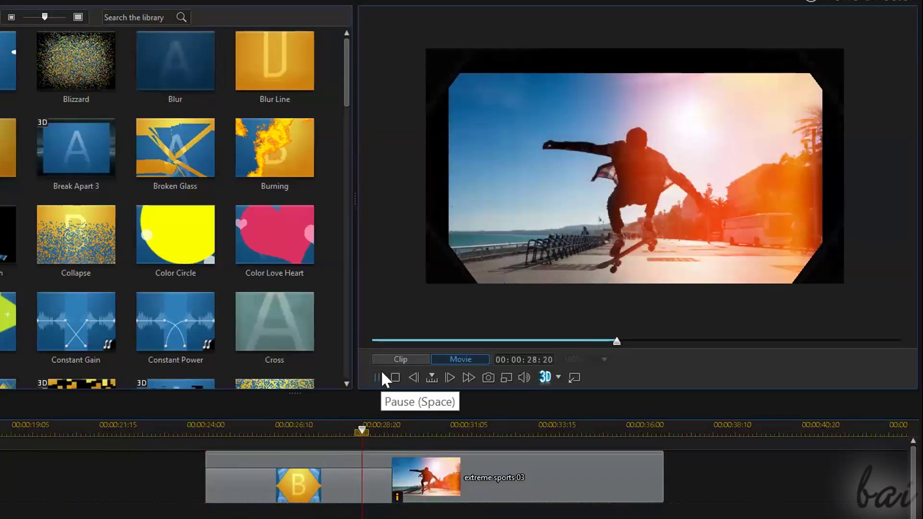
Review the Center transition's Type list, keeping Curl, then remove the transition from extreme sports 03
{"action": "left_click", "coordinate": [395, 378]}
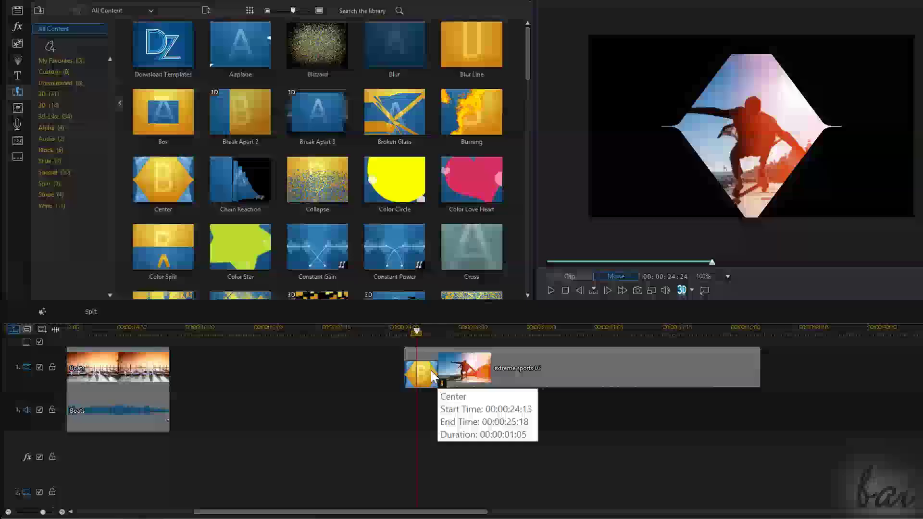
{"action": "double_click", "coordinate": [431, 368]}
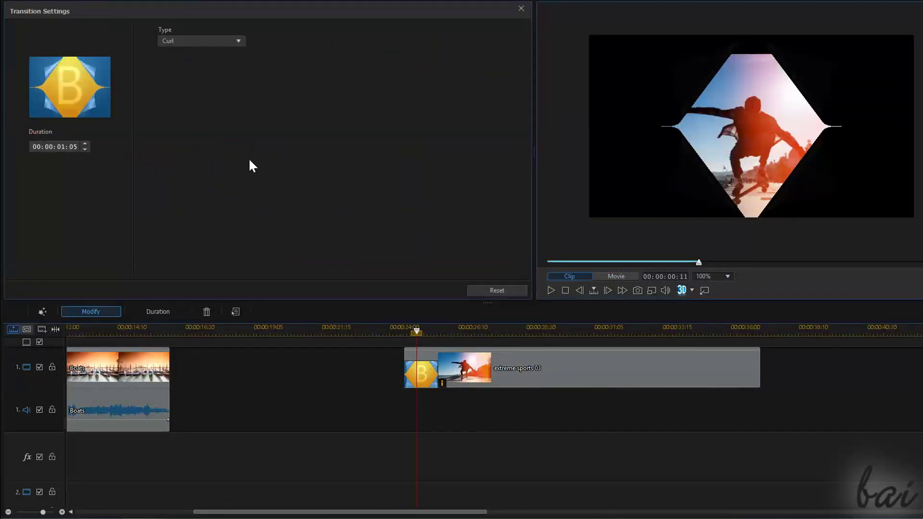
{"action": "left_click", "coordinate": [235, 42]}
{"action": "left_click", "coordinate": [221, 56]}
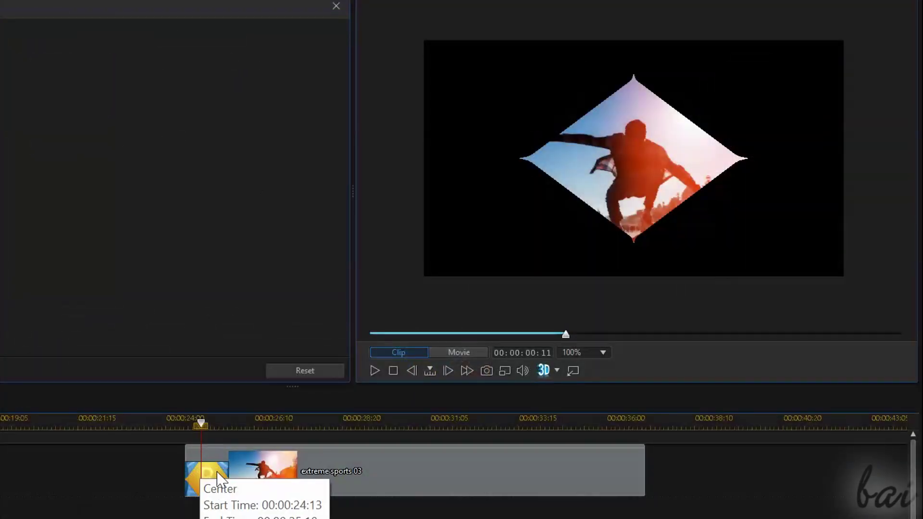
{"action": "right_click", "coordinate": [217, 474]}
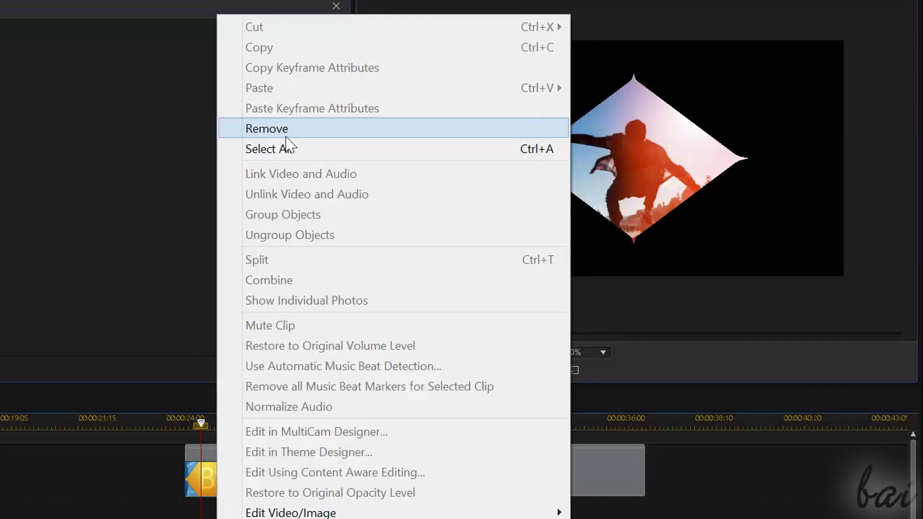
{"action": "left_click", "coordinate": [286, 130]}
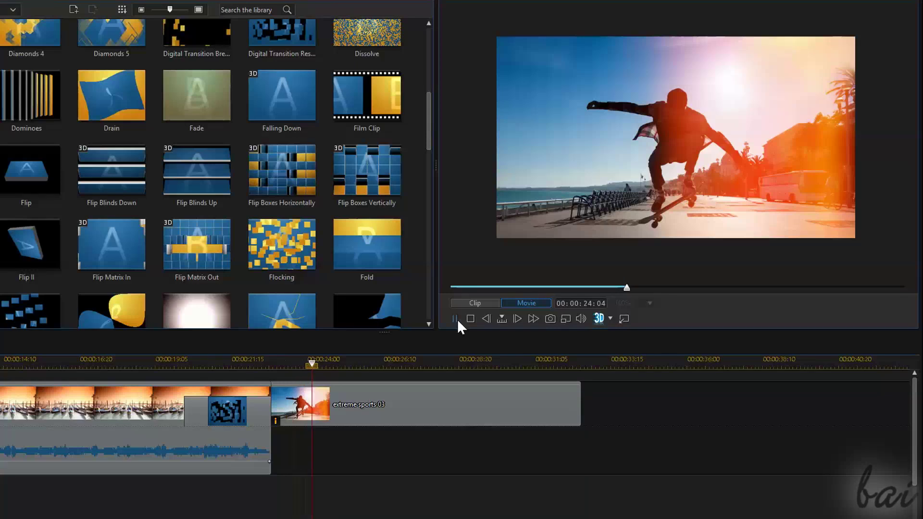
Slide extreme sports 03 over the end of Boats and drop it as a Crossfade
{"action": "left_click", "coordinate": [456, 319]}
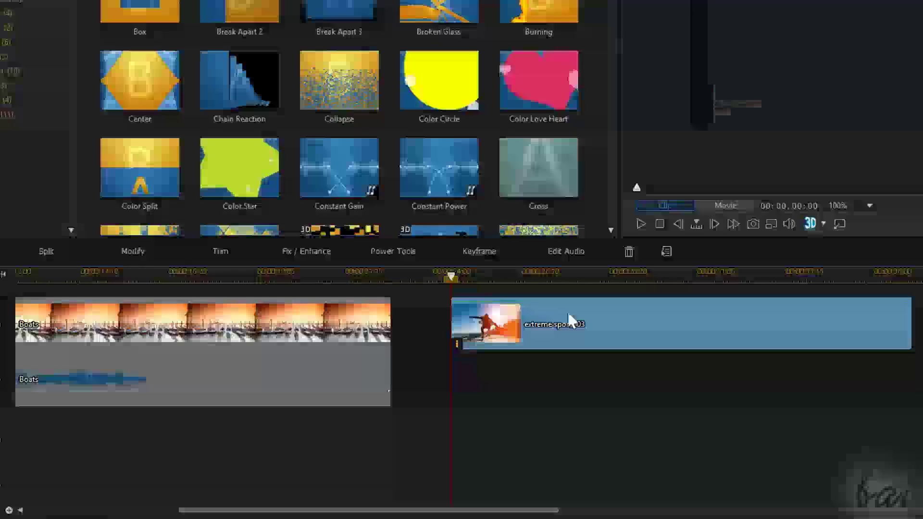
{"action": "left_click_drag", "start_coordinate": [571, 319], "coordinate": [485, 342]}
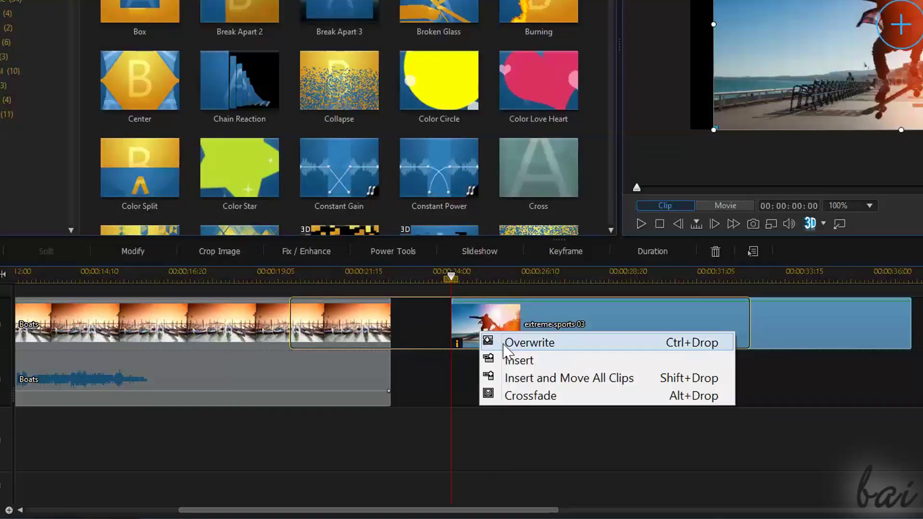
{"action": "left_click", "coordinate": [534, 396]}
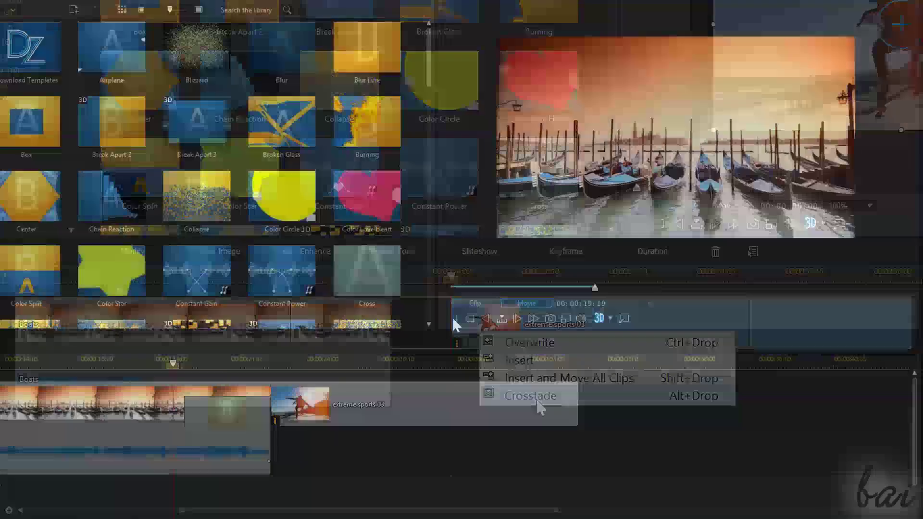
{"action": "left_click", "coordinate": [455, 318]}
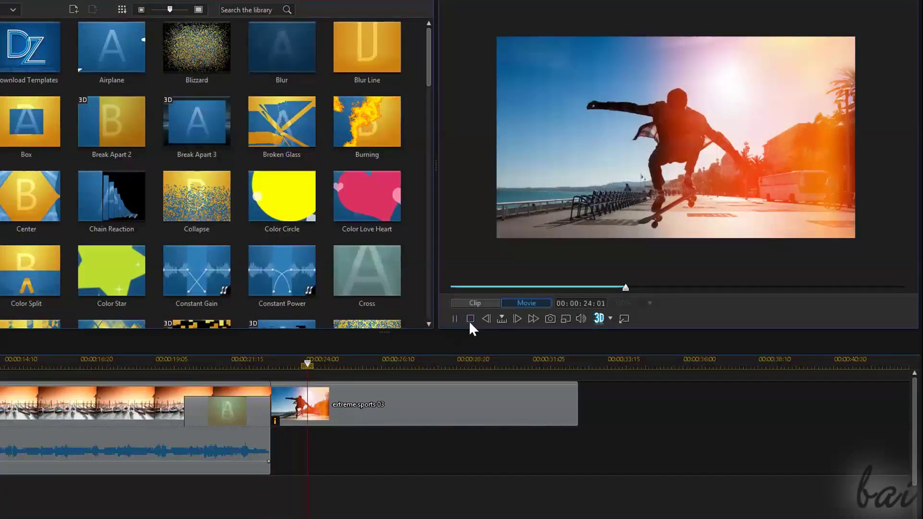
Move Boats later with a crossfade and bridge it to extreme sports 03 with Flip Boxes Horizontally
{"action": "left_click", "coordinate": [454, 318]}
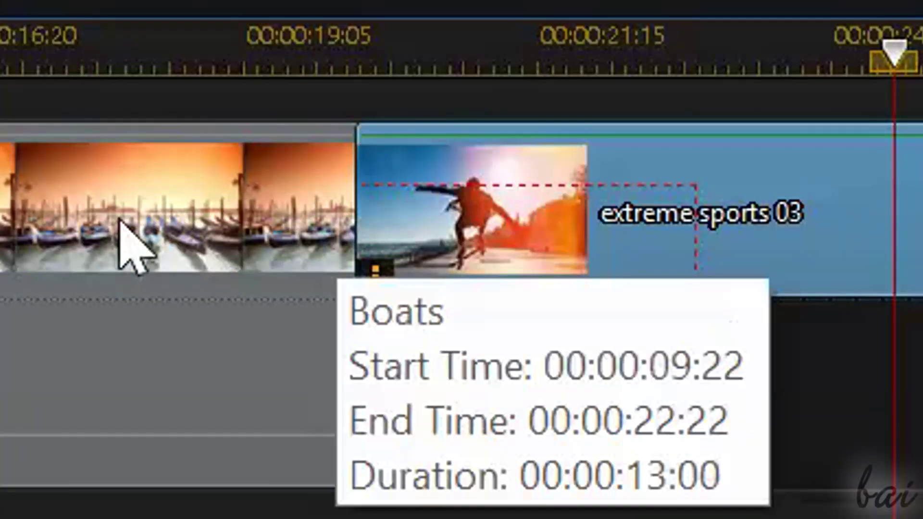
{"action": "left_click", "coordinate": [139, 243]}
{"action": "left_click_drag", "start_coordinate": [435, 341], "coordinate": [313, 413]}
{"action": "left_click", "coordinate": [365, 465]}
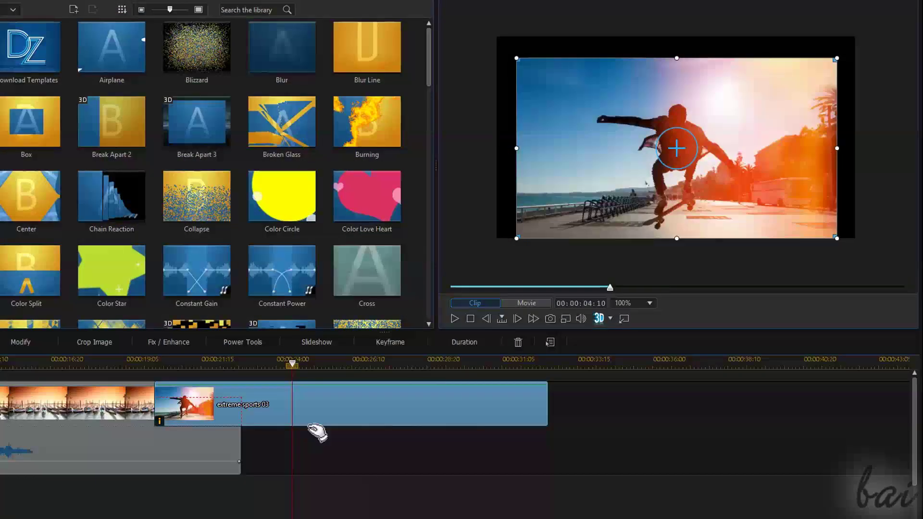
{"action": "left_click_drag", "start_coordinate": [145, 417], "coordinate": [140, 457]}
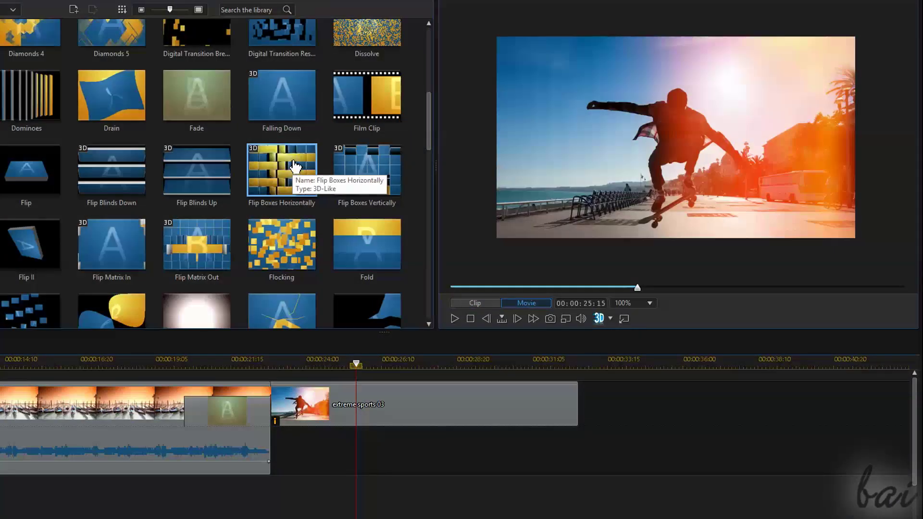
{"action": "left_click_drag", "start_coordinate": [296, 166], "coordinate": [230, 423]}
{"action": "left_click", "coordinate": [455, 318]}
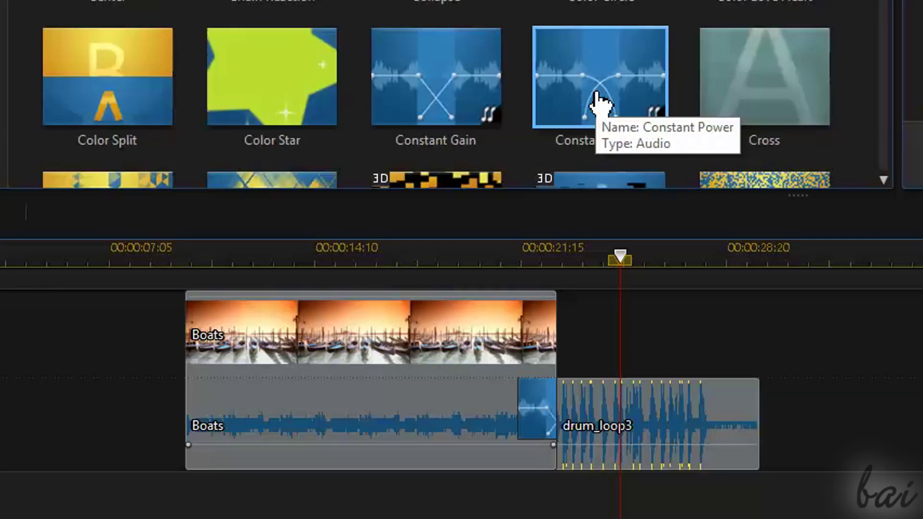
Apply the Constant Power audio transition between the Boats audio and drum_loop3 at 00:00:21:13
{"action": "left_click_drag", "start_coordinate": [597, 97], "coordinate": [536, 423]}
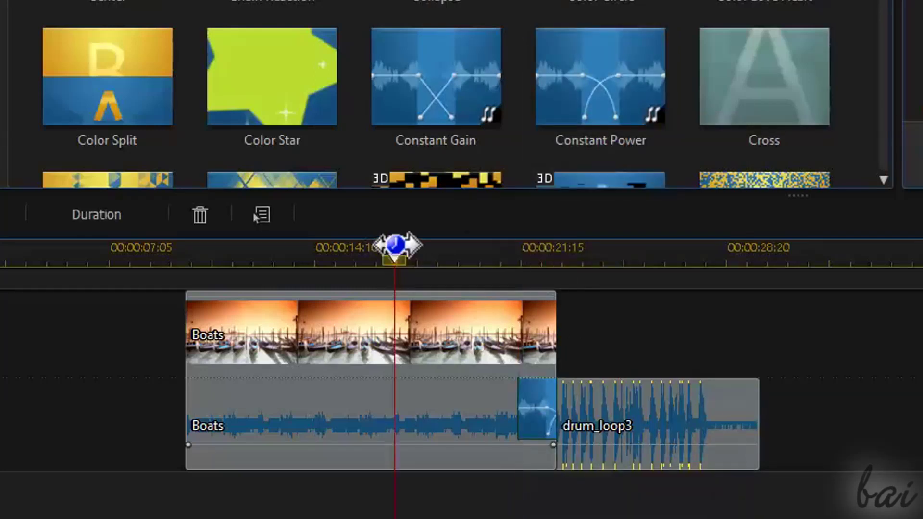
{"action": "left_click", "coordinate": [816, 215]}
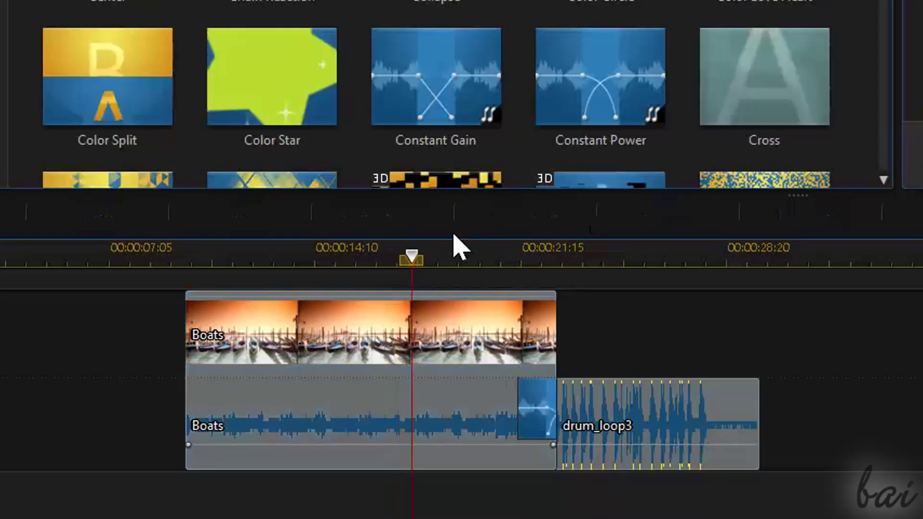